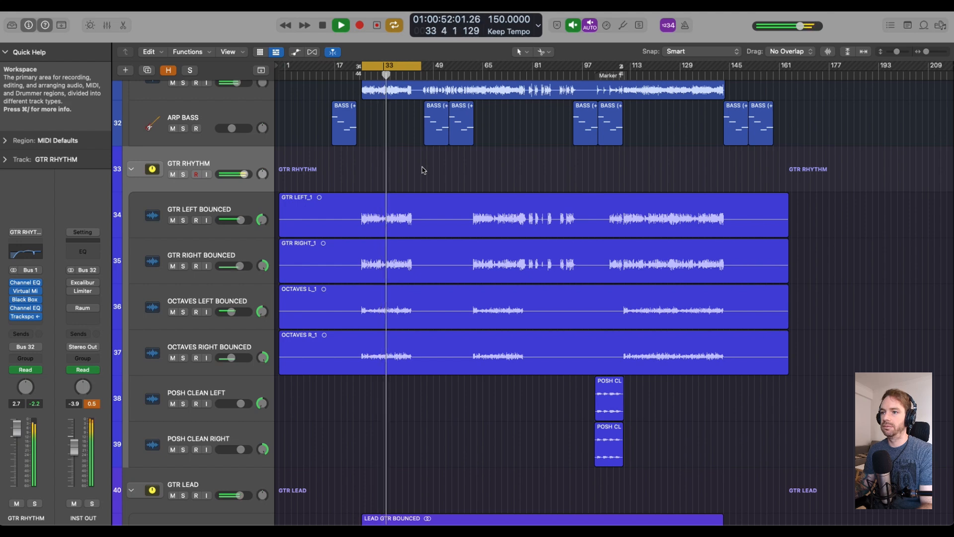
Step: Stop playback and look through the rhythm, octave, clean and lead guitar tracks
key(space)
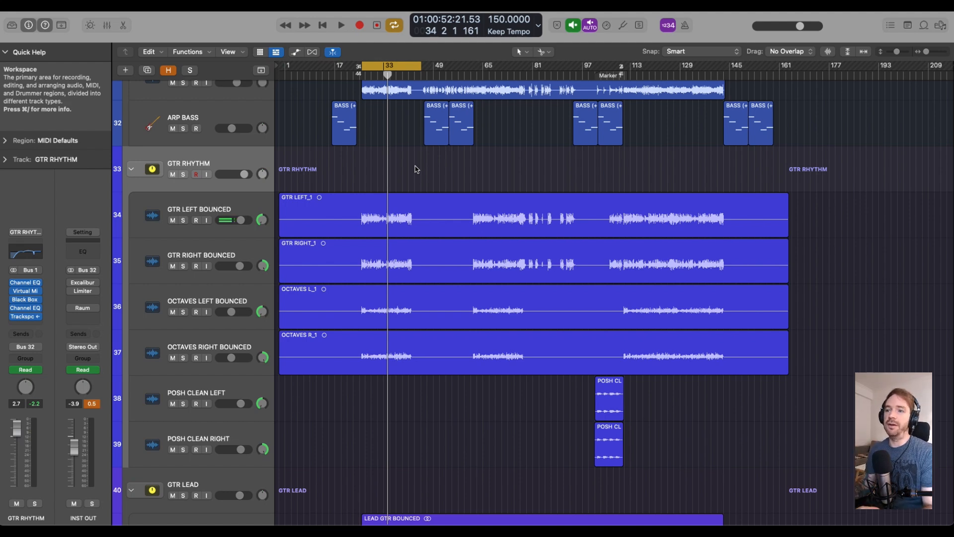
click(236, 207)
scroll(237, 207, up, 2)
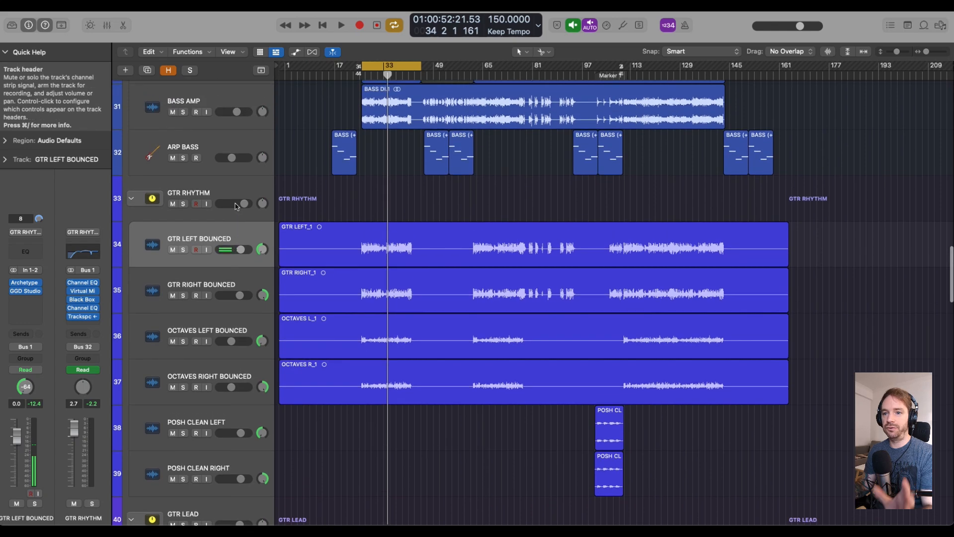
click(298, 293)
scroll(293, 360, down, 3)
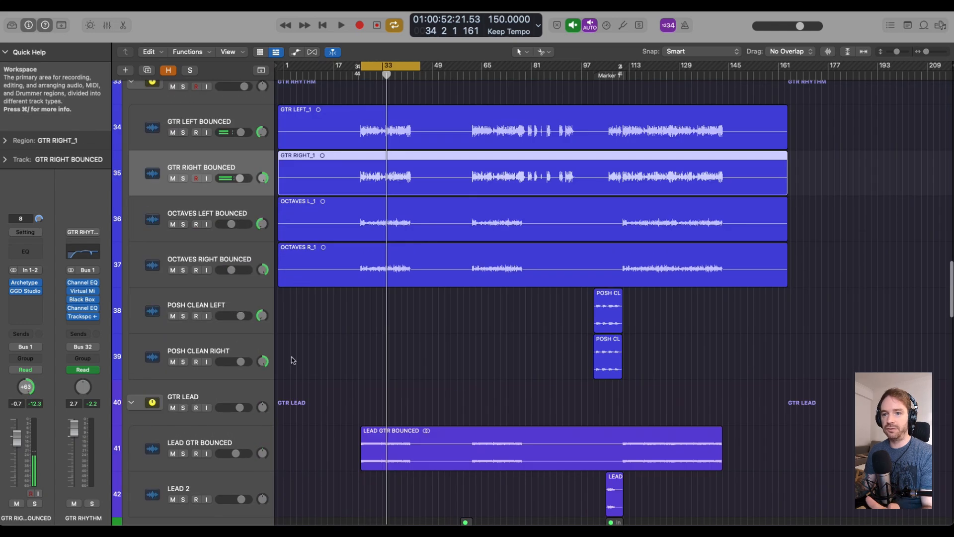
click(224, 216)
scroll(224, 249, down, 3)
click(226, 307)
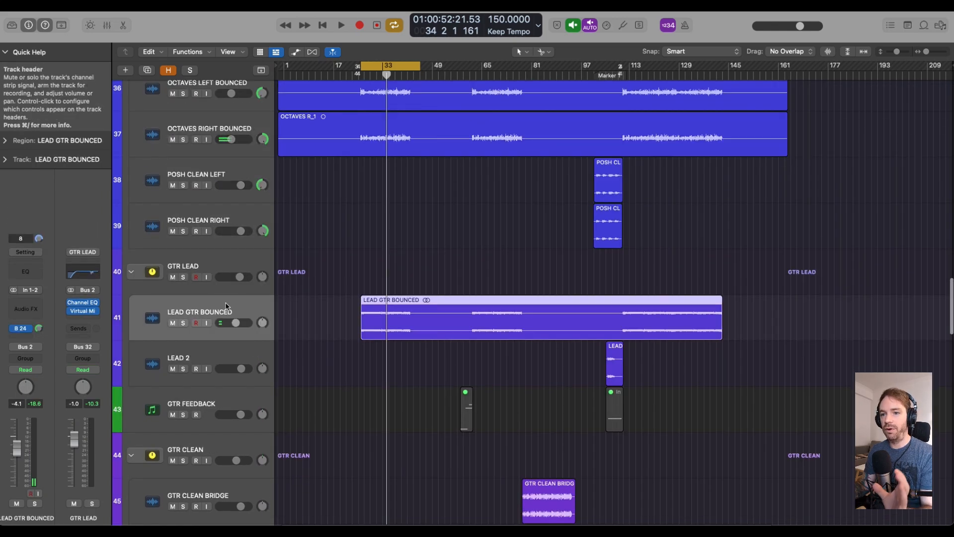
scroll(445, 247, up, 4)
Step: Solo GTR LEFT BOUNCED and GTR RIGHT BOUNCED and listen to the two rhythm guitars together
click(230, 122)
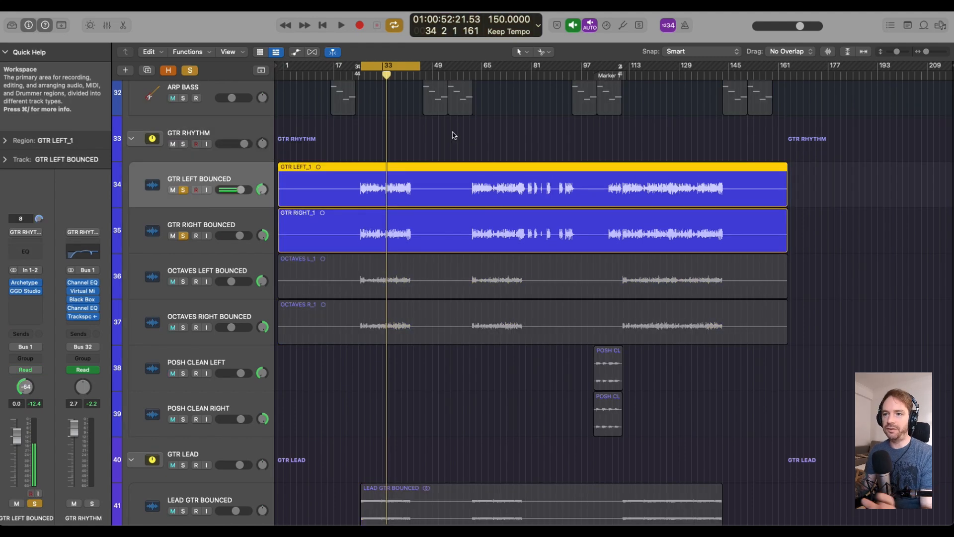
key(space)
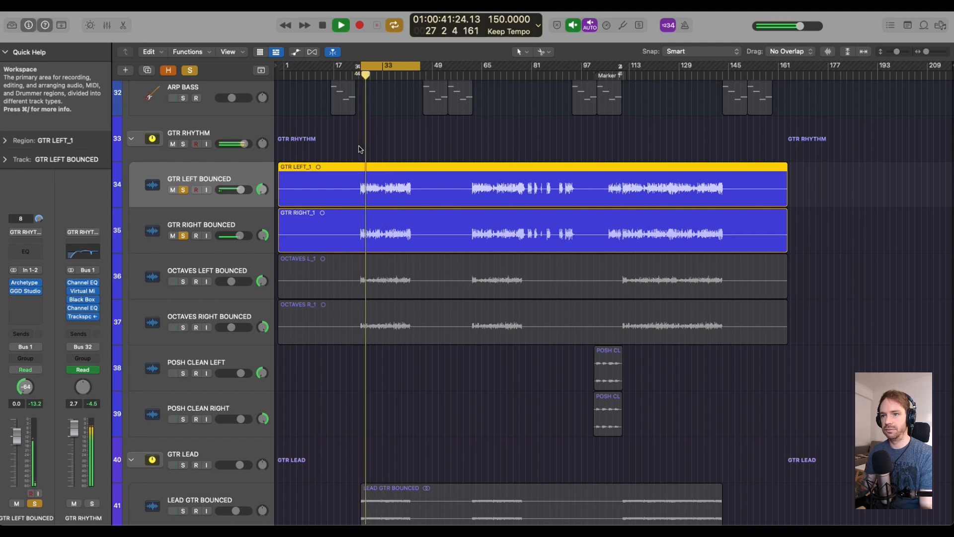
key(space)
Step: Inspect the amp head and cabinet sections of the Archetype Nolly plug-in on GTR LEFT BOUNCED, and close it
click(29, 287)
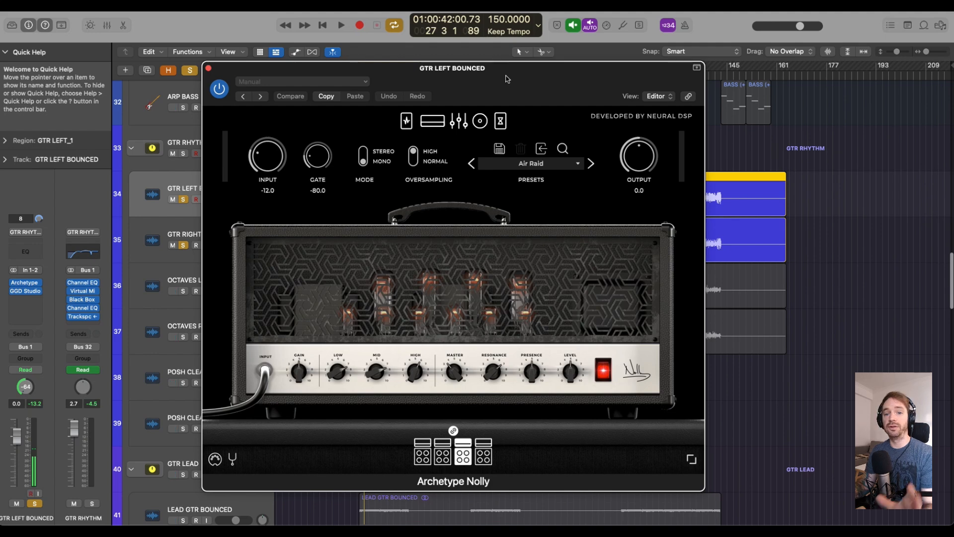
drag(506, 78, 493, 62)
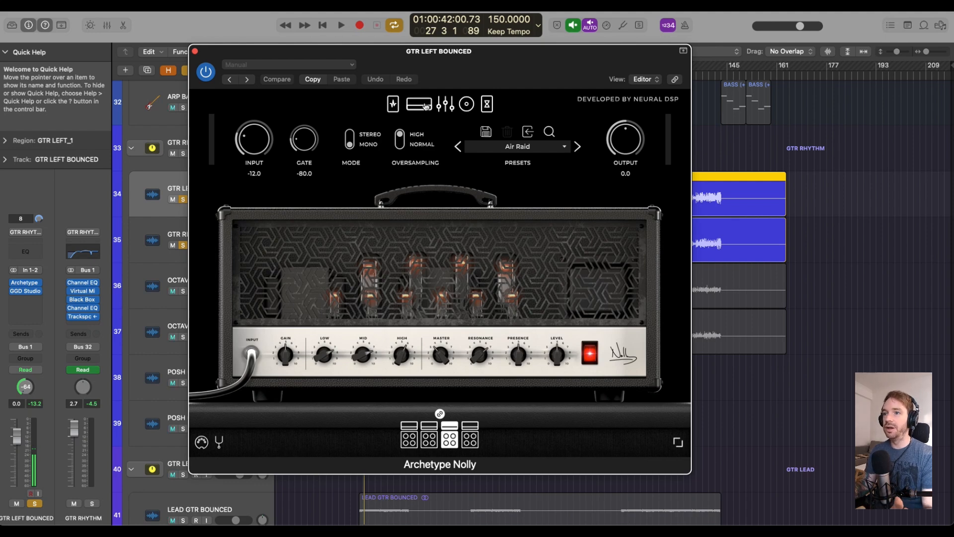
click(466, 104)
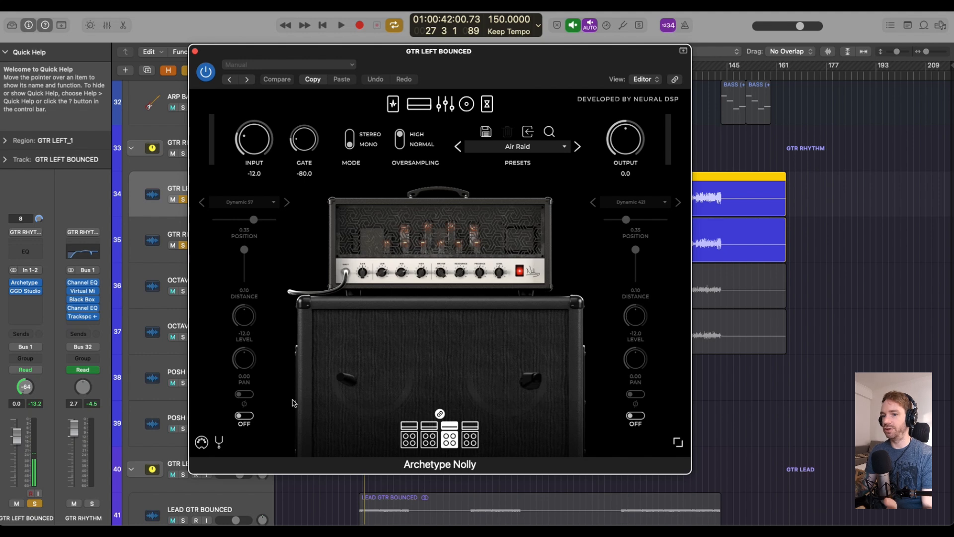
click(196, 52)
Step: Examine the cabinet and microphone channels and preset list of GGD Studio Cabs on GTR LEFT BOUNCED
click(404, 142)
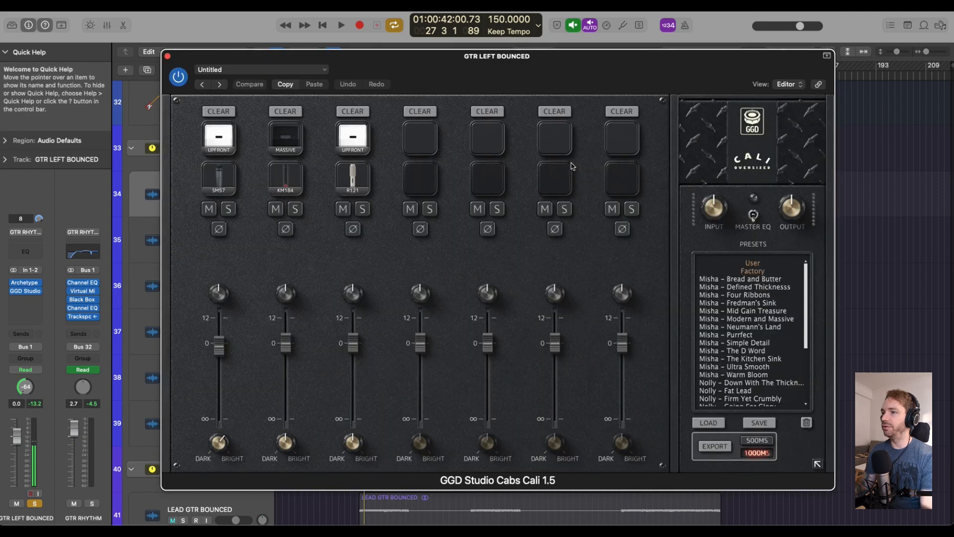
drag(414, 65, 483, 66)
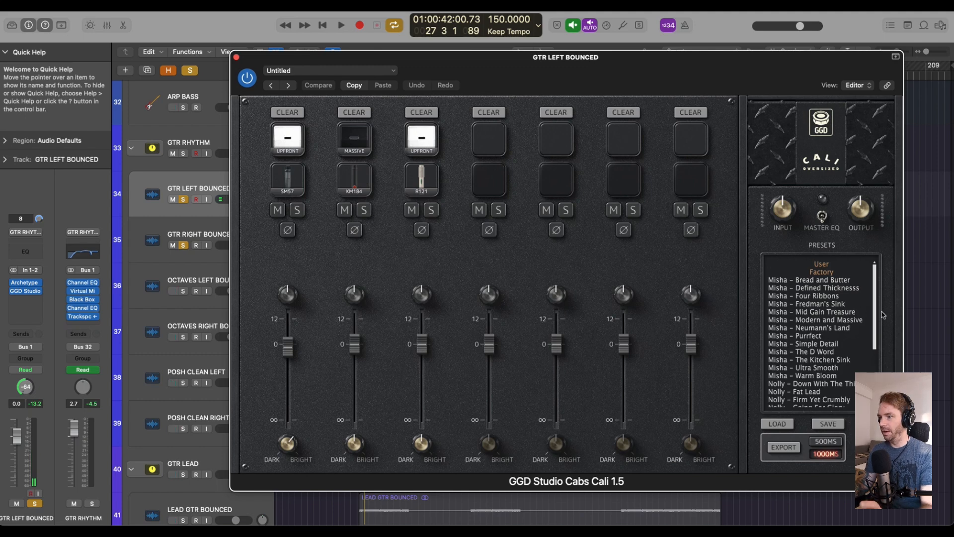
drag(875, 302, 876, 305)
click(829, 333)
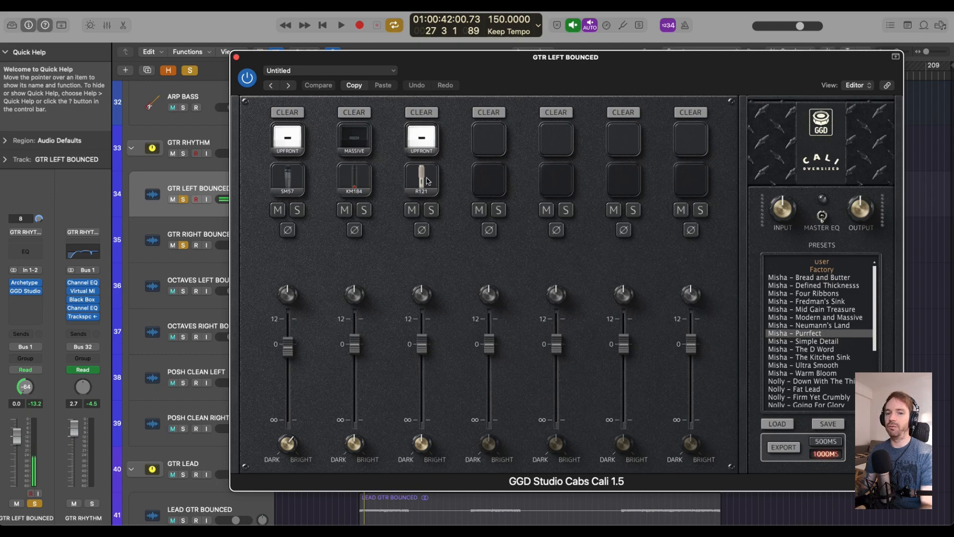
Step: Solo only GTR LEFT BOUNCED, set its pan to 0 and listen to it with GGD Studio Cabs bypassed
double_click(262, 202)
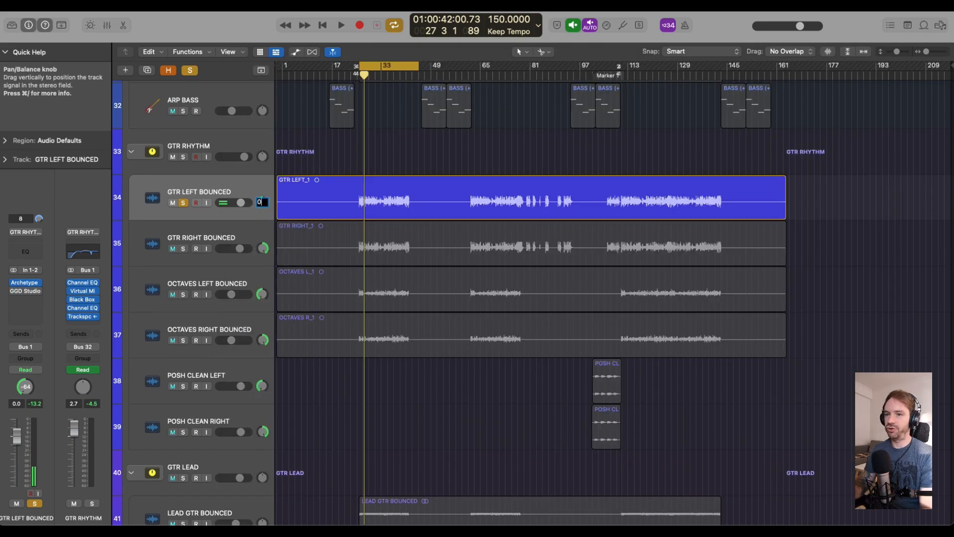
text(0)
key(Return)
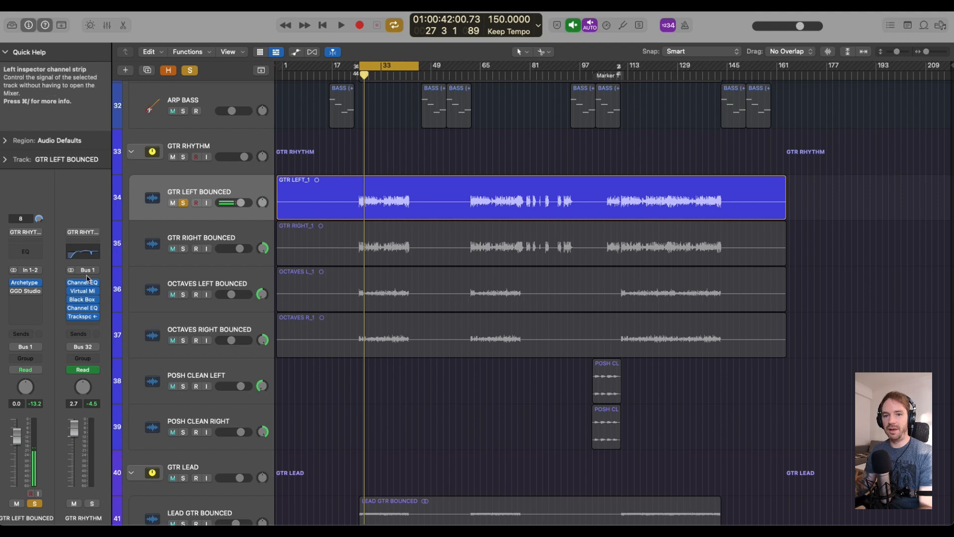
key(space)
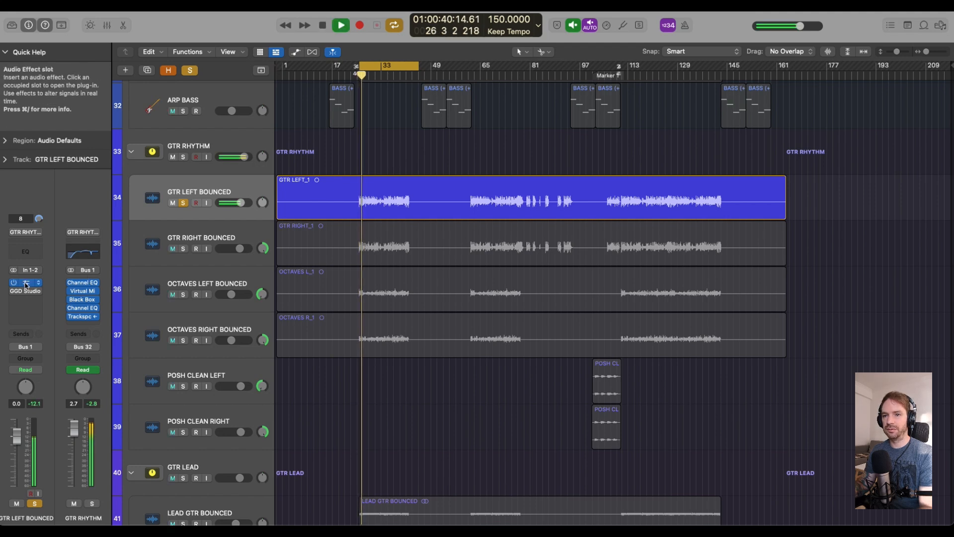
key(space)
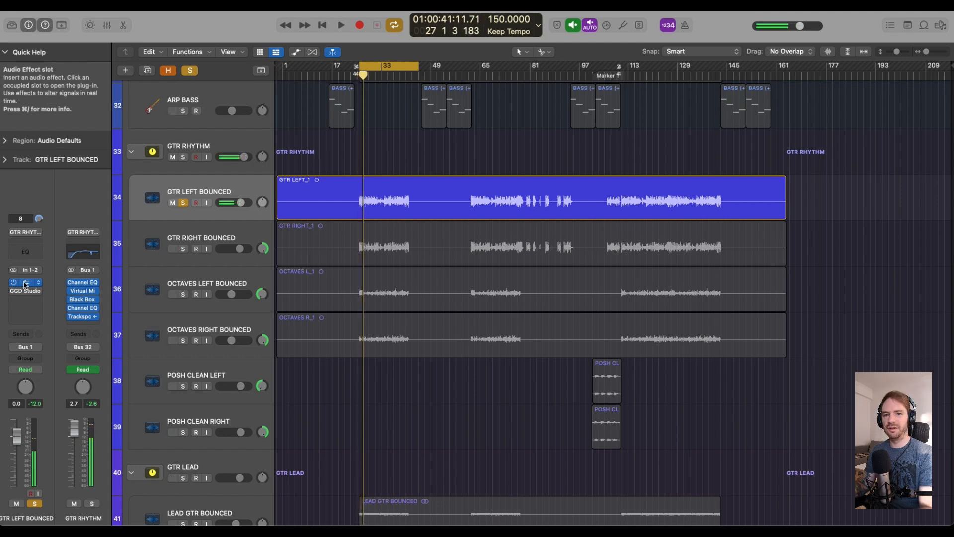
Step: Listen to GTR LEFT BOUNCED with GGD Studio Cabs enabled again and restore the track's left pan
key(space)
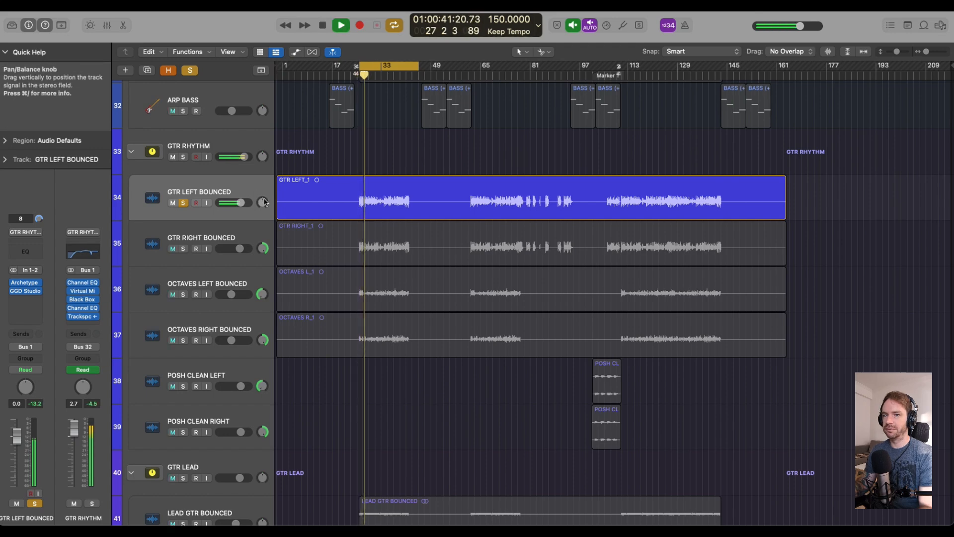
key(space)
drag(265, 202, 264, 219)
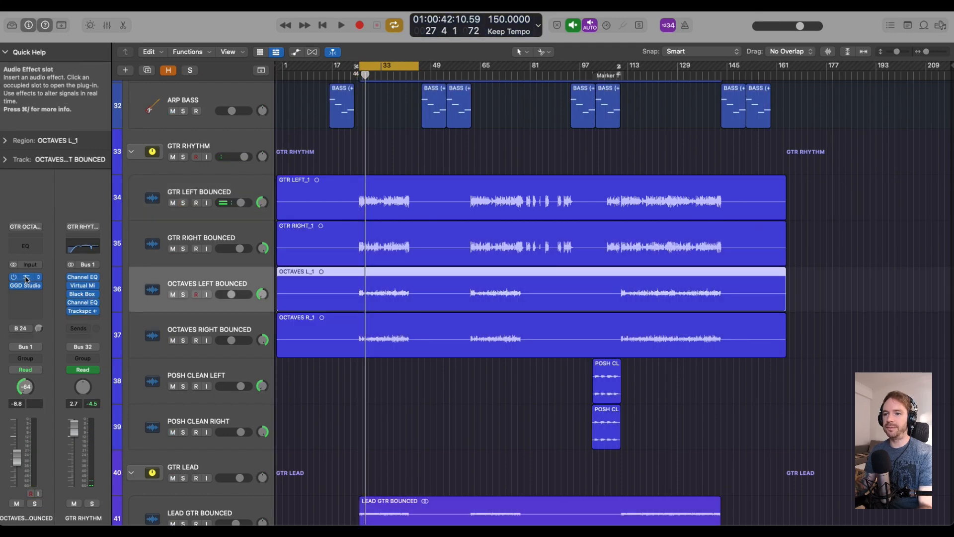
Step: Solo both octave tracks and inspect the Archetype Nolly amp and cabinet sections on OCTAVES LEFT BOUNCED
click(26, 279)
click(530, 156)
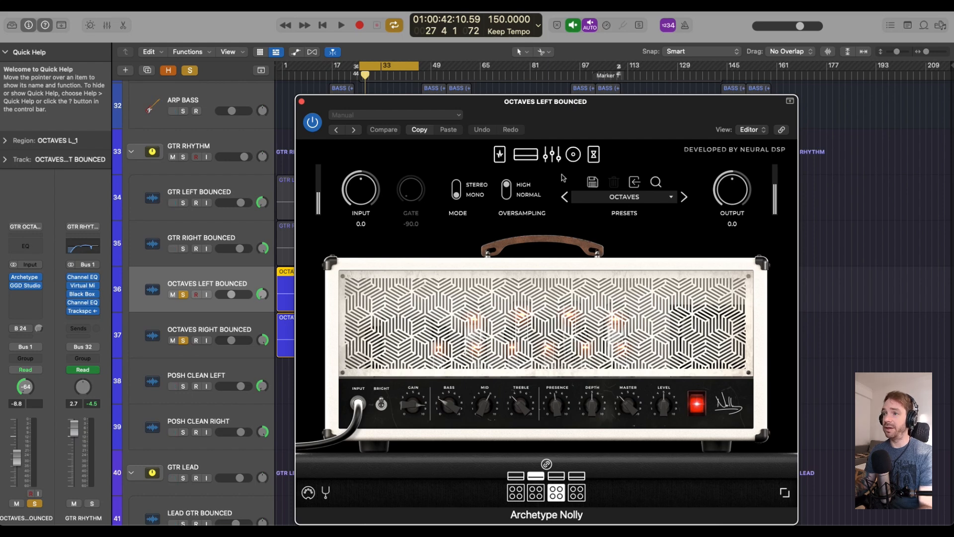
drag(564, 105, 522, 70)
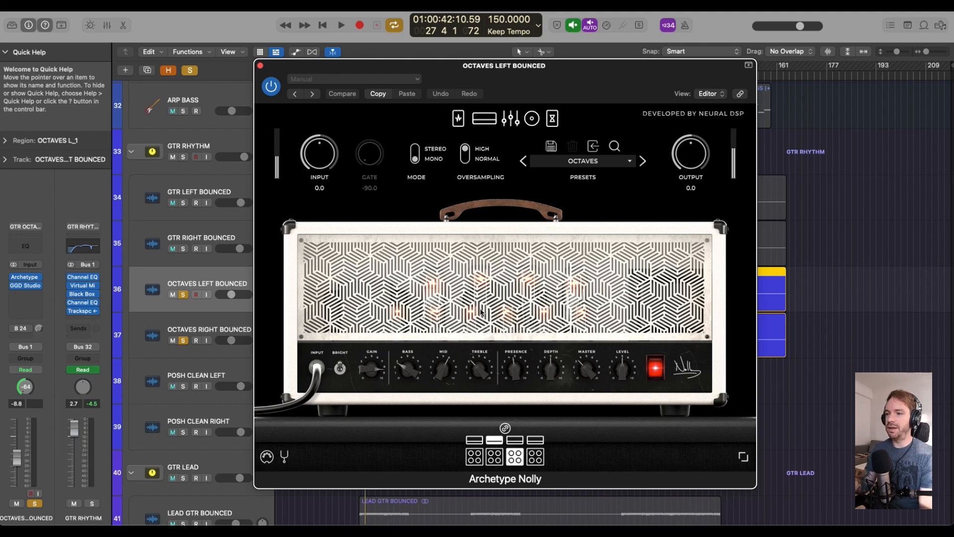
click(553, 118)
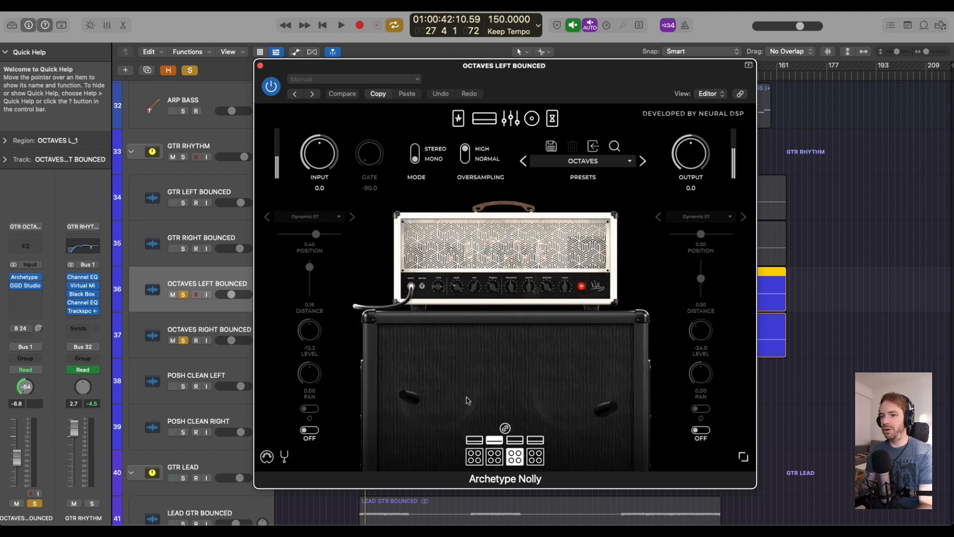
click(260, 66)
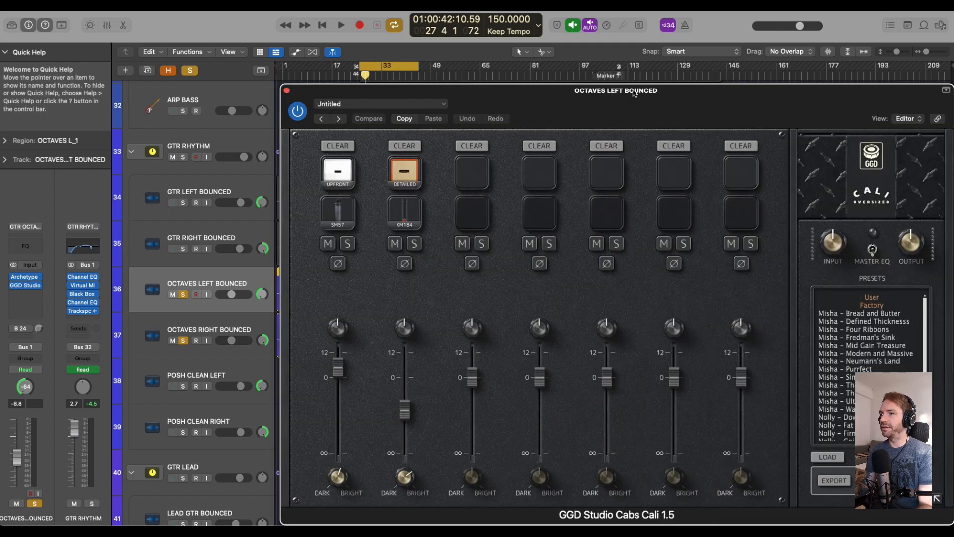
Step: Examine the GGD Studio Cabs microphone setup on OCTAVES LEFT BOUNCED, close it and listen to the soloed octave guitars
click(627, 88)
drag(628, 89, 561, 65)
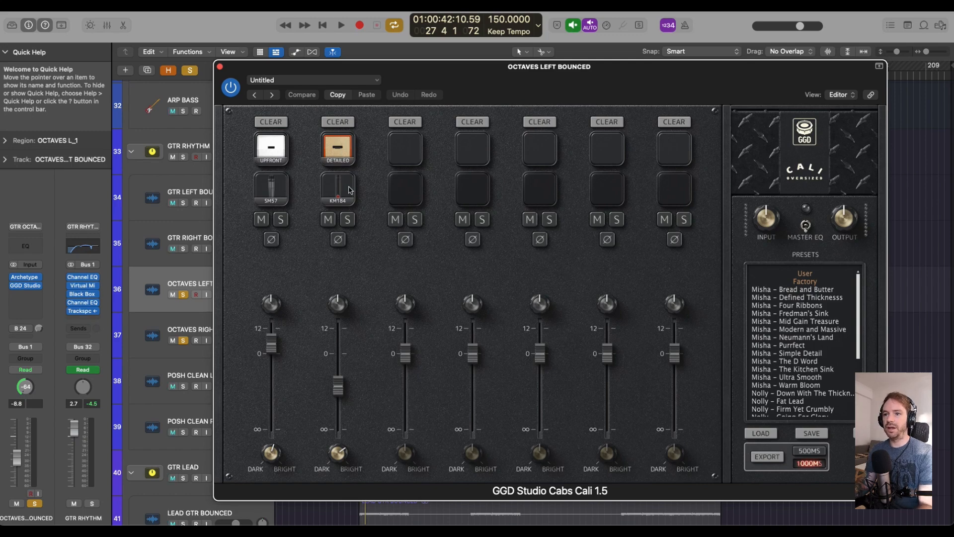
key(super+w)
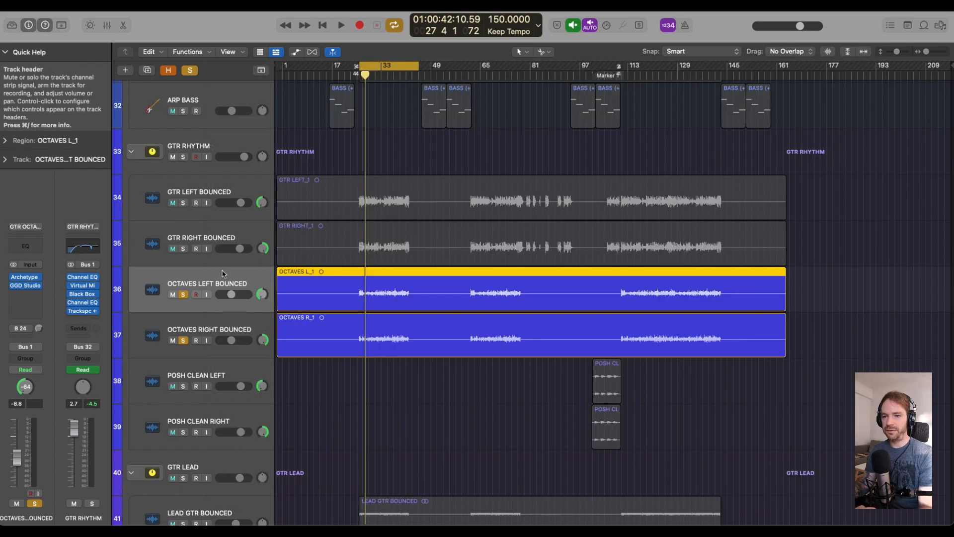
key(space)
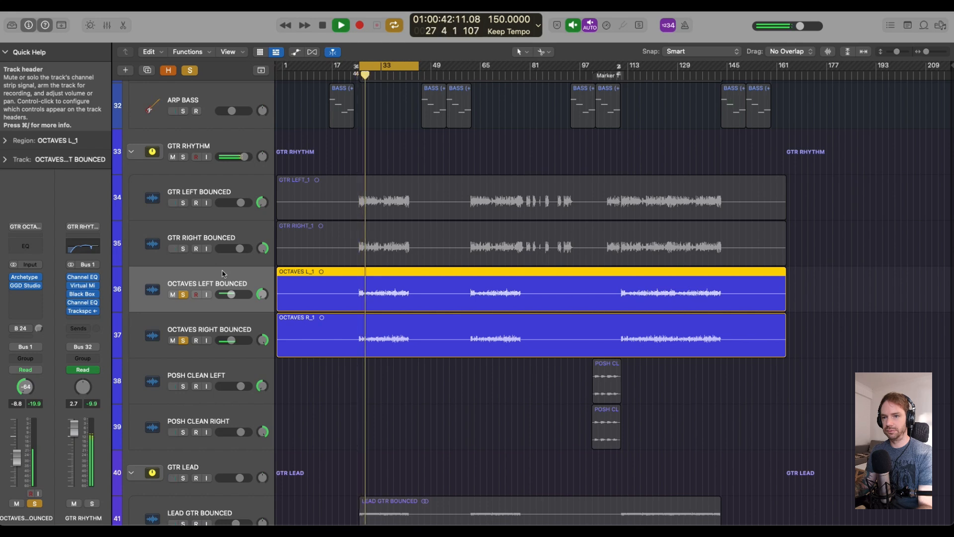
key(space)
Step: Add both bounced rhythm guitars to the soloed octave tracks and listen to all four together
drag(183, 203, 185, 242)
scroll(188, 144, down, 1)
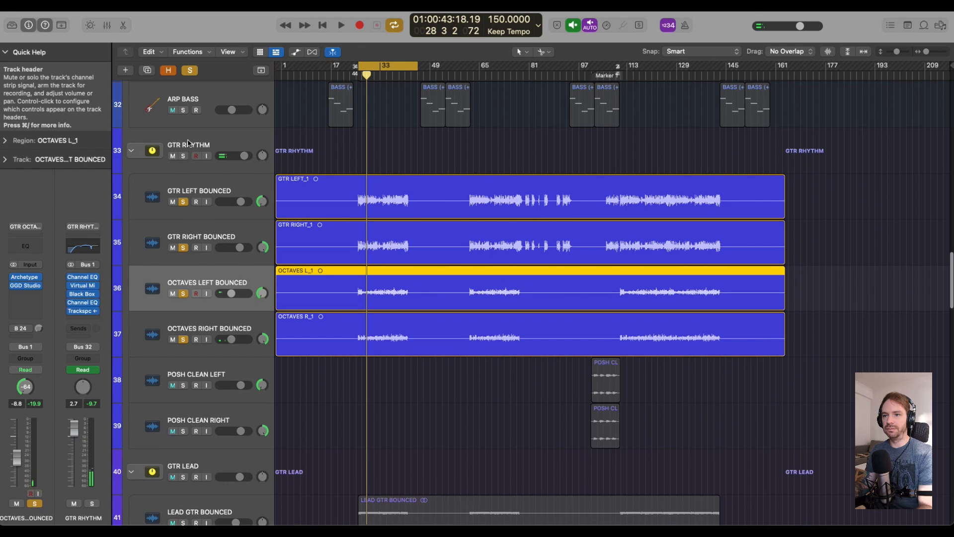
key(space)
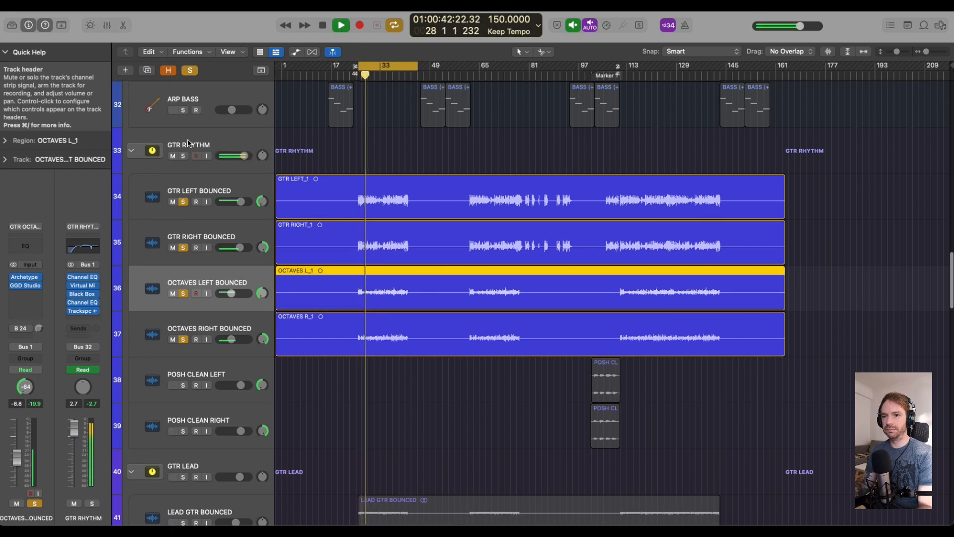
key(space)
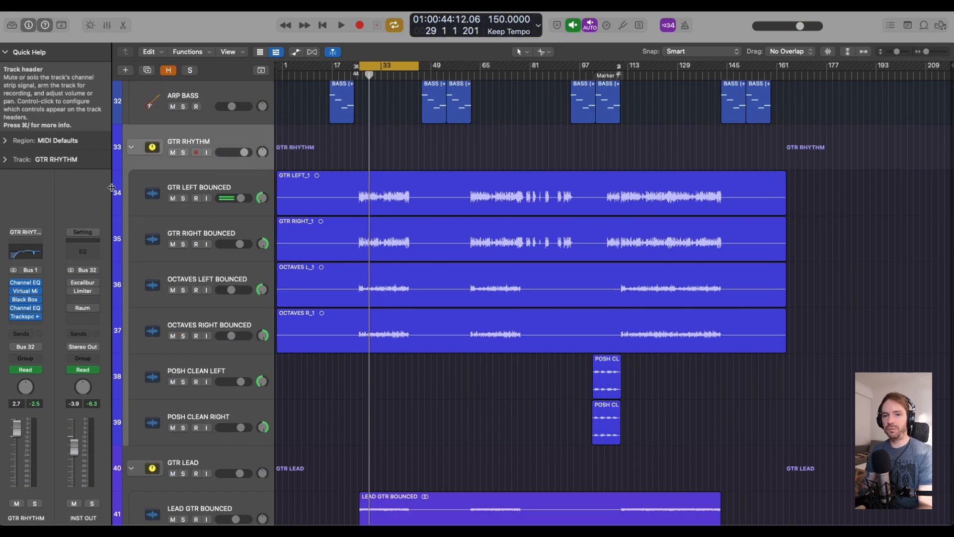
Step: Bypass all five insert plug-ins on the GTR RHYTHM bus, solo the bus and listen to it unprocessed
click(12, 282)
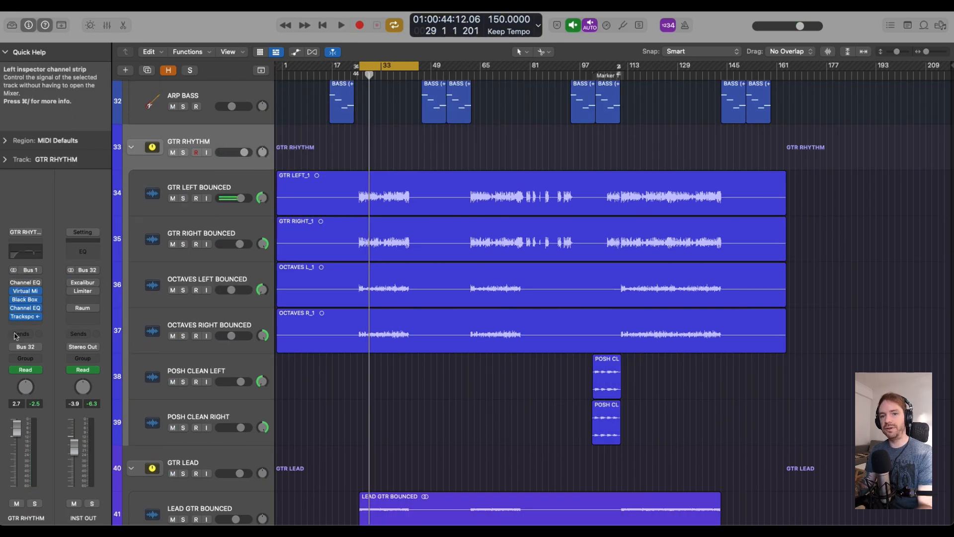
drag(13, 292, 13, 317)
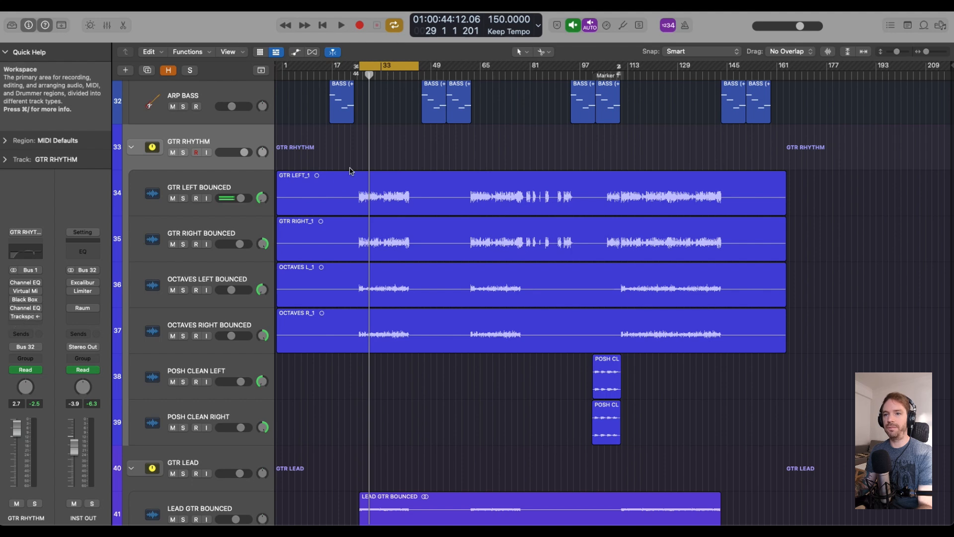
scroll(216, 145, up, 2)
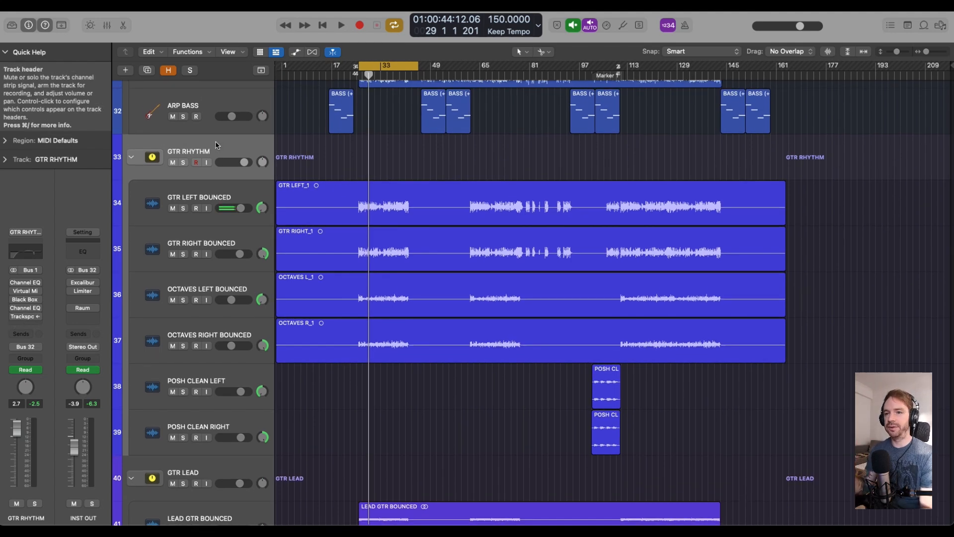
key(s)
key(space)
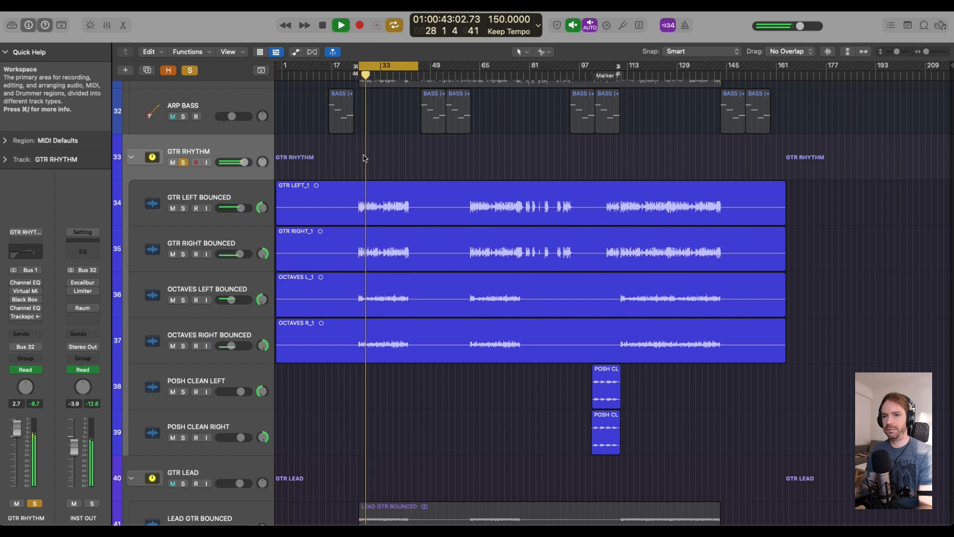
key(space)
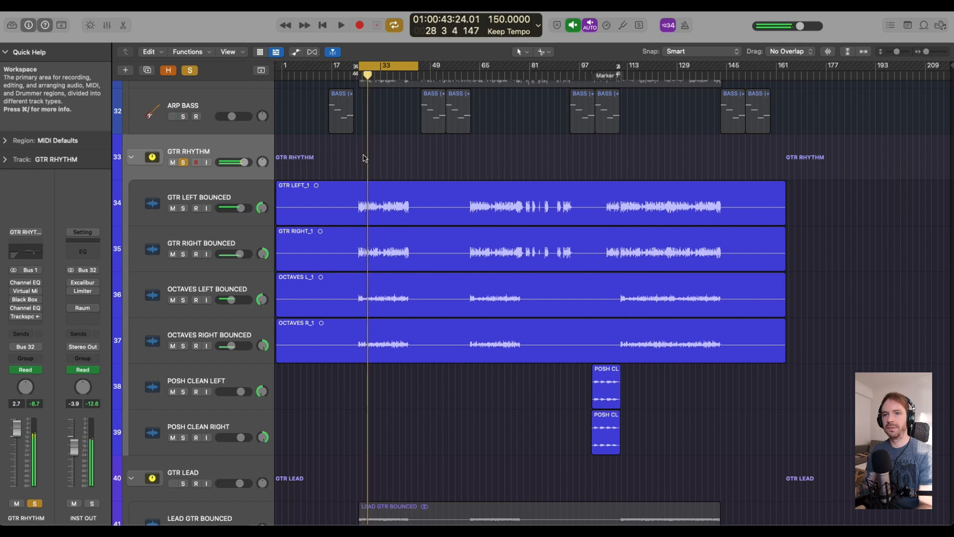
Step: Enable the first Channel EQ on the GTR RHYTHM bus, review its band settings and close it
click(13, 282)
click(30, 283)
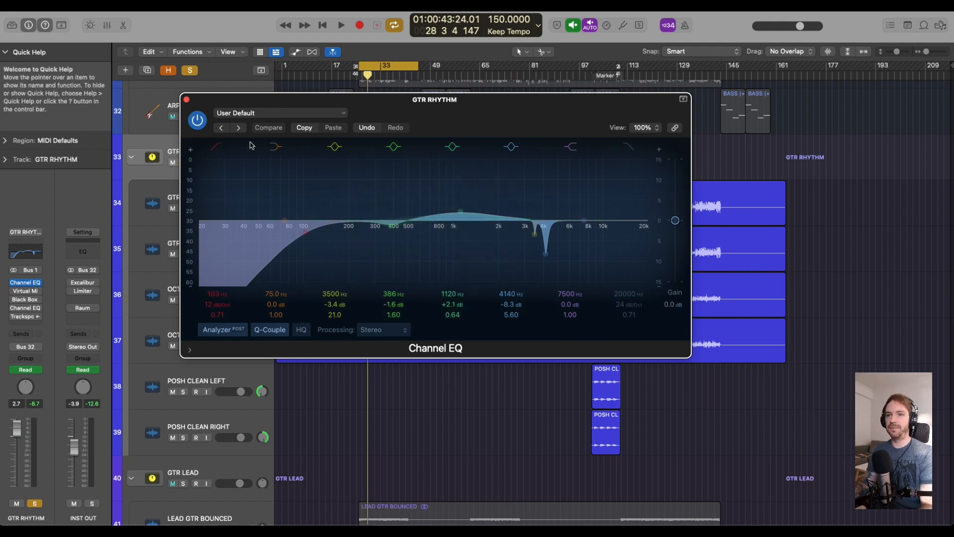
key(super+w)
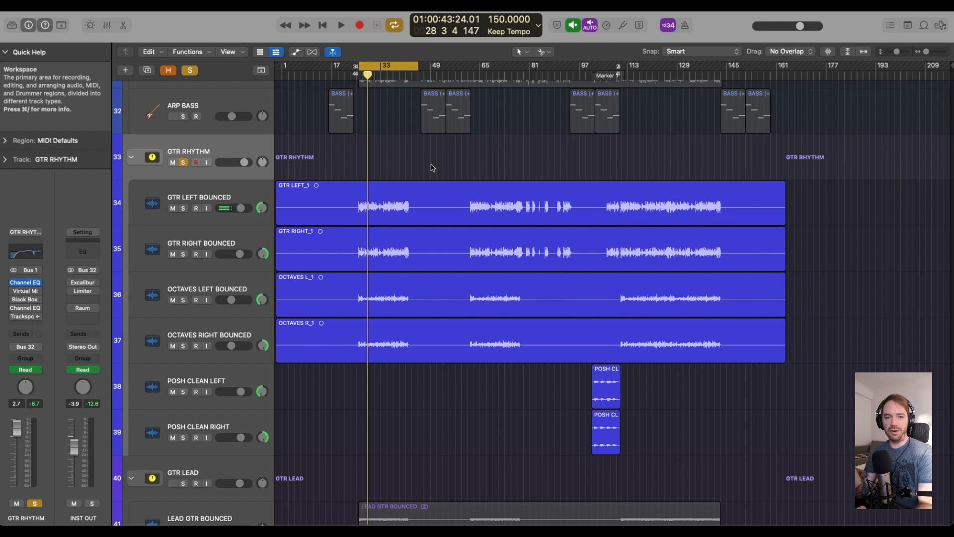
Step: Listen to the soloed GTR RHYTHM bus through its first Channel EQ, and again with Virtual Mix Rack enabled, closing the rack after reviewing it
key(space)
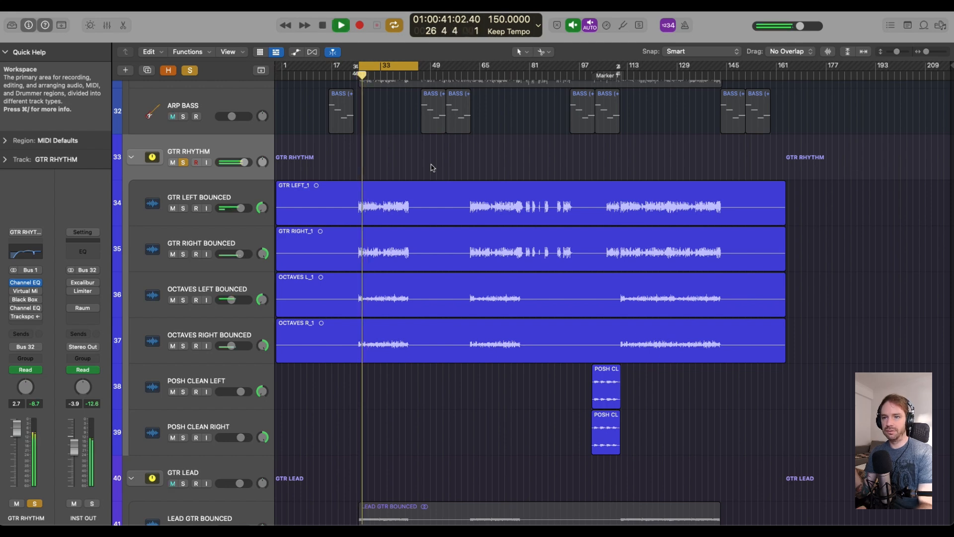
key(space)
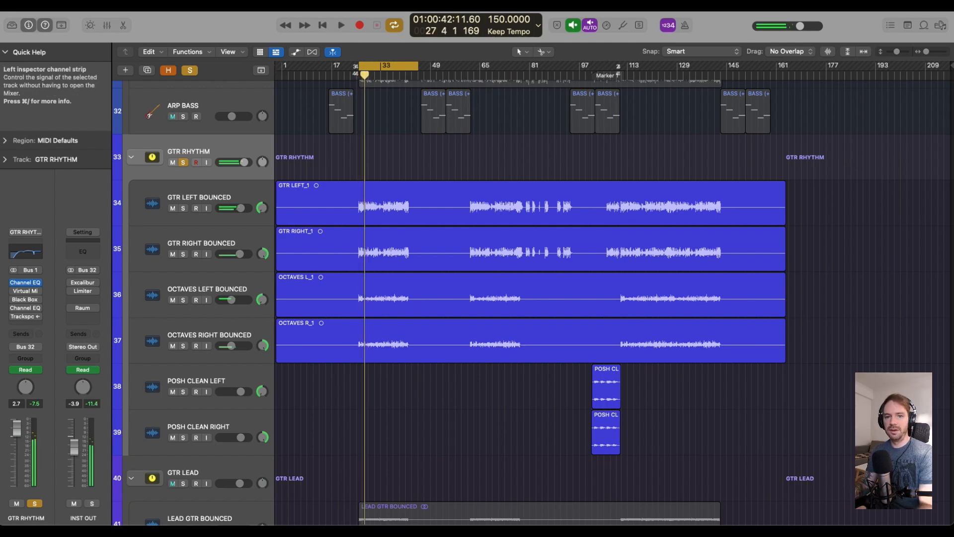
click(25, 291)
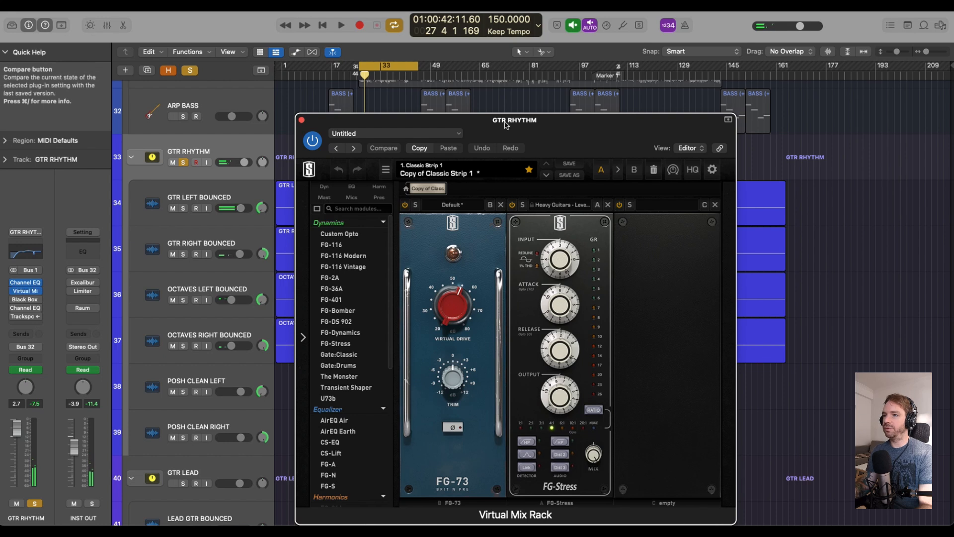
drag(505, 125, 443, 64)
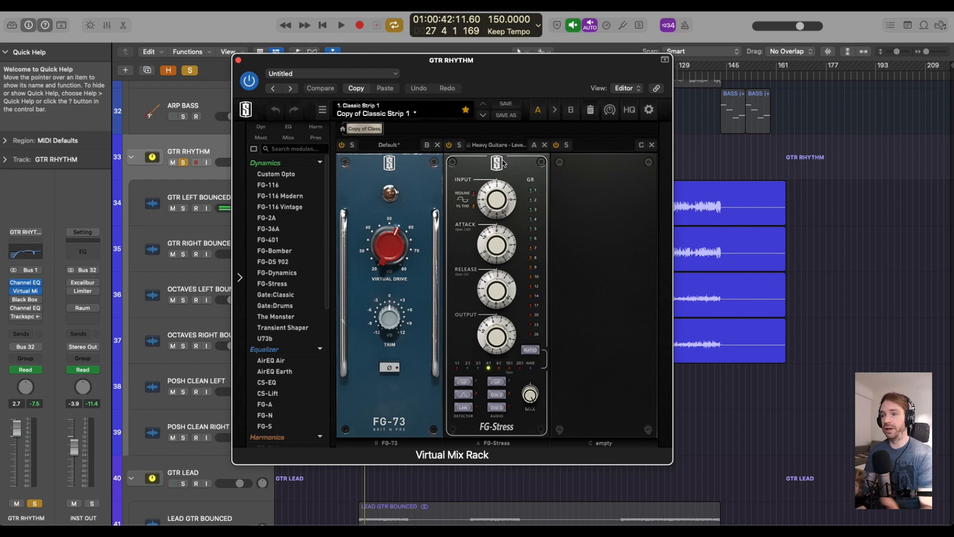
key(space)
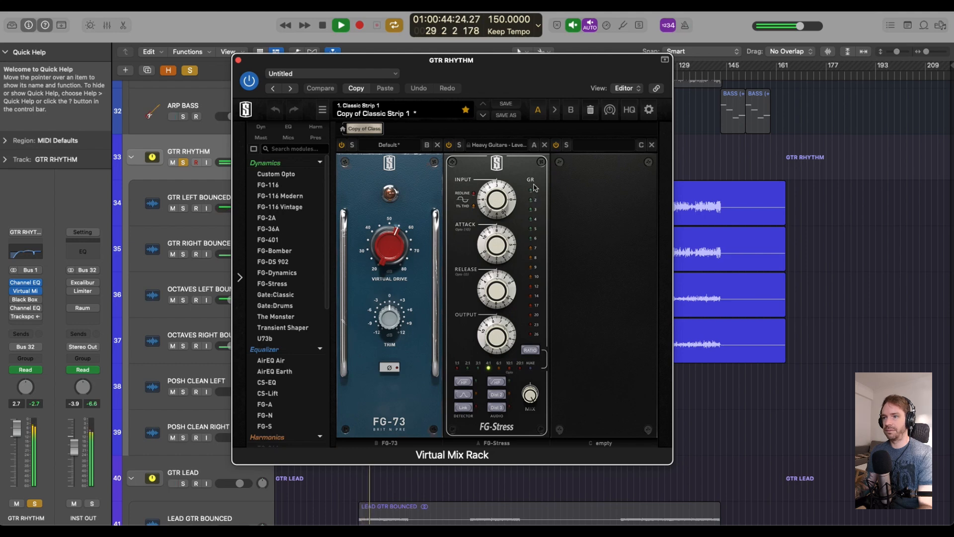
key(space)
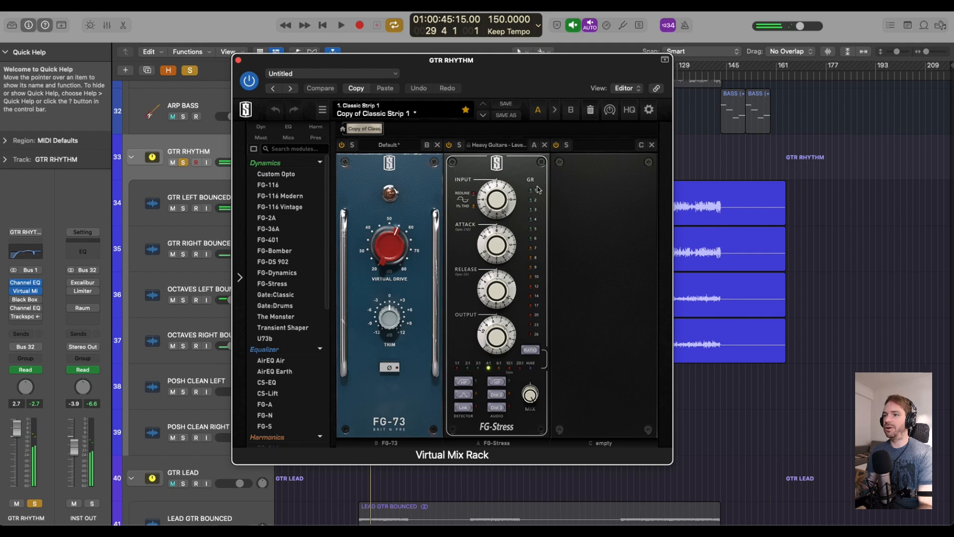
click(238, 60)
Step: Enable the Black Box HG-2 on the GTR RHYTHM bus, compare its bypassed and active sound during playback, and close it
click(25, 299)
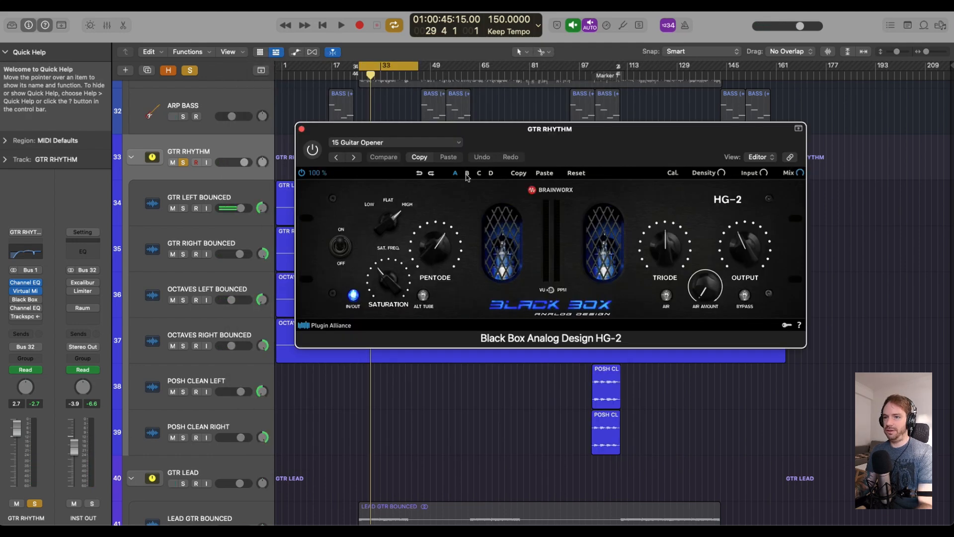
click(552, 132)
drag(552, 132, 434, 117)
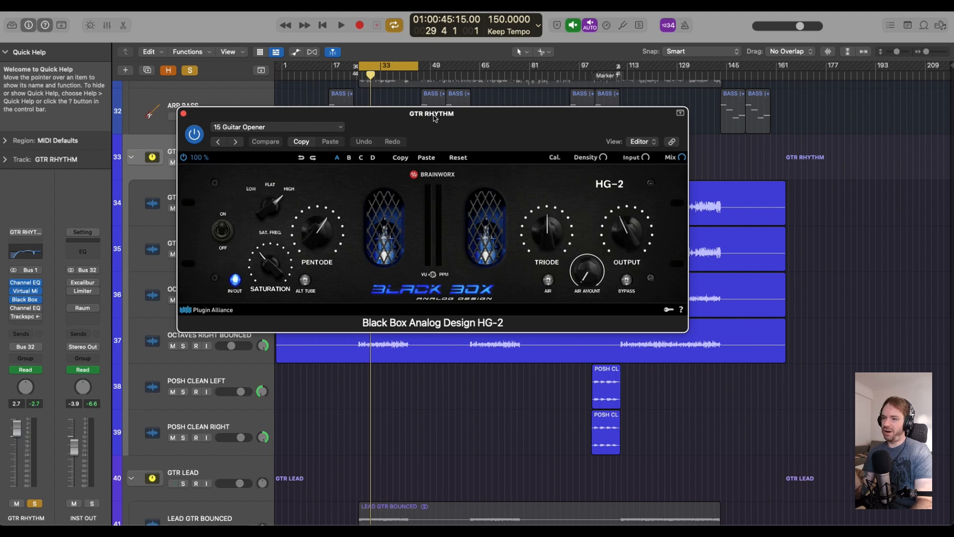
click(195, 134)
key(space)
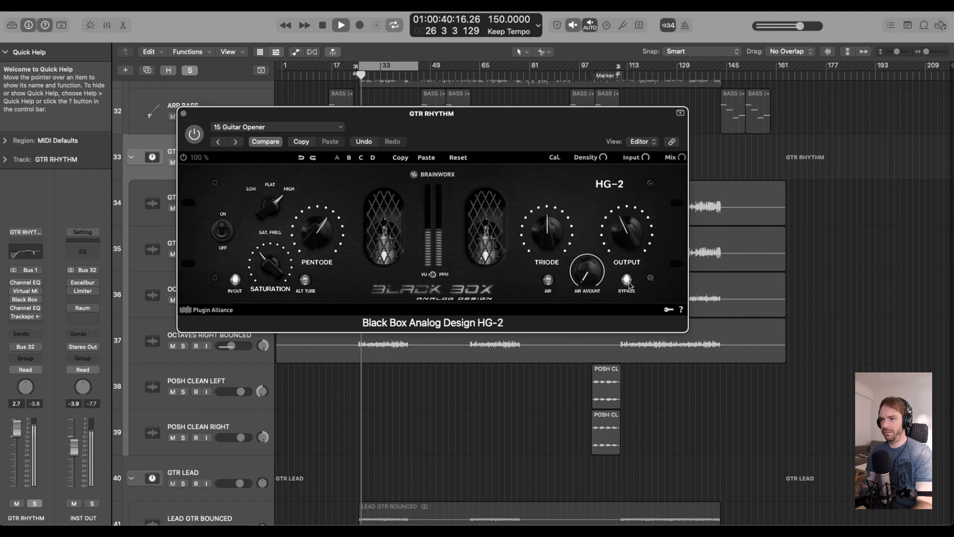
click(630, 284)
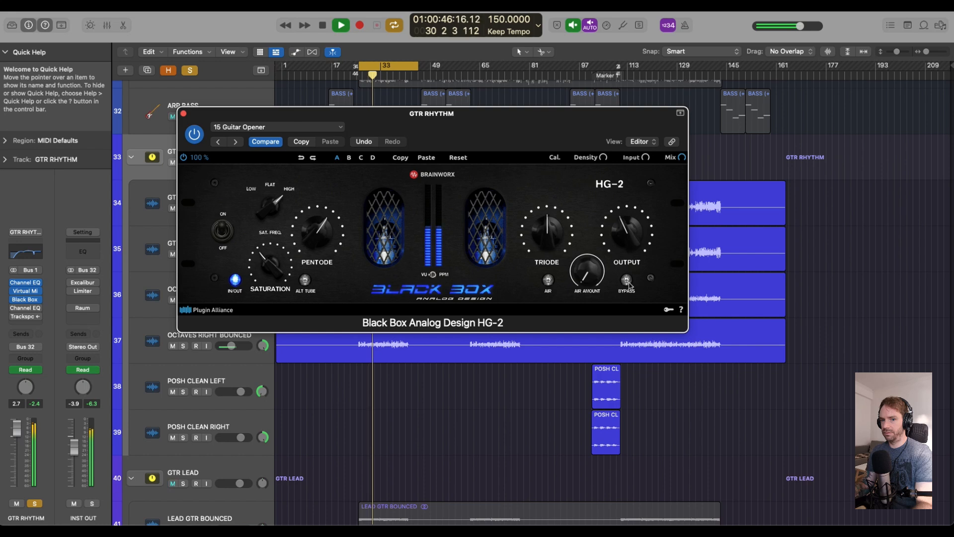
click(629, 284)
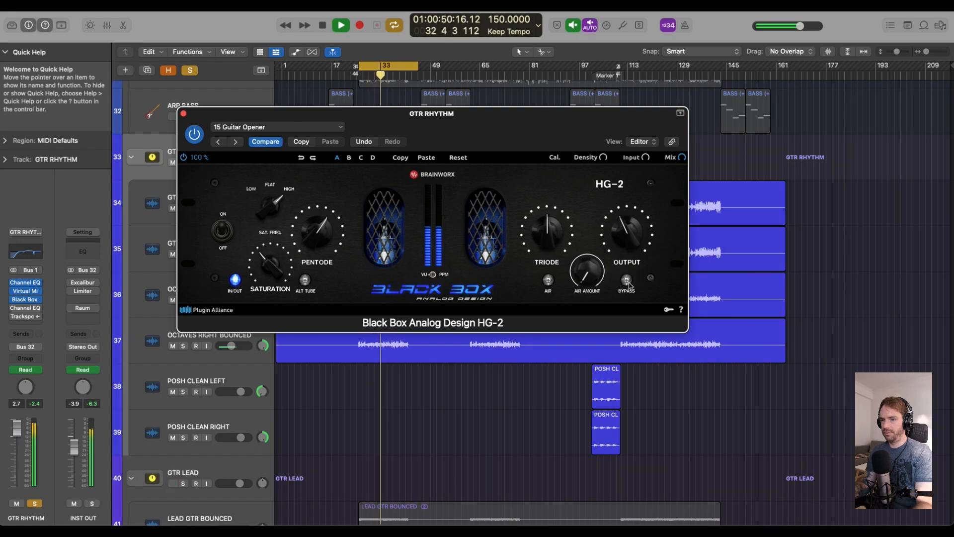
key(space)
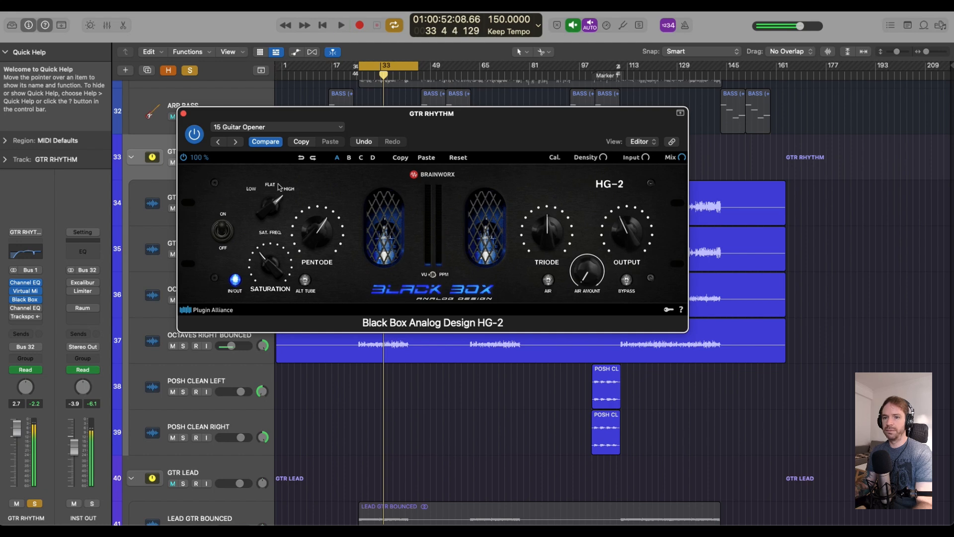
click(184, 114)
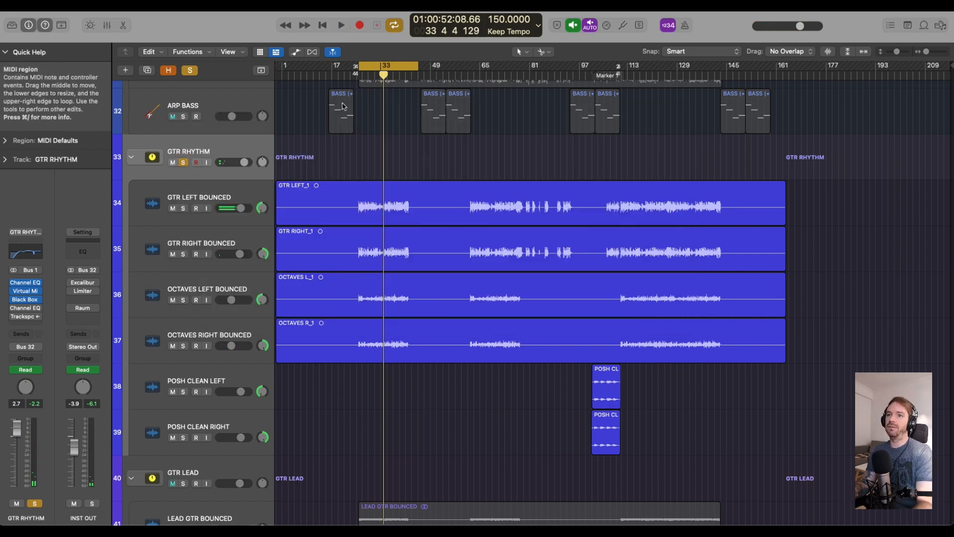
Step: Enable the second Channel EQ on the GTR RHYTHM bus, compare the sound with and without it during playback, and close it
click(26, 310)
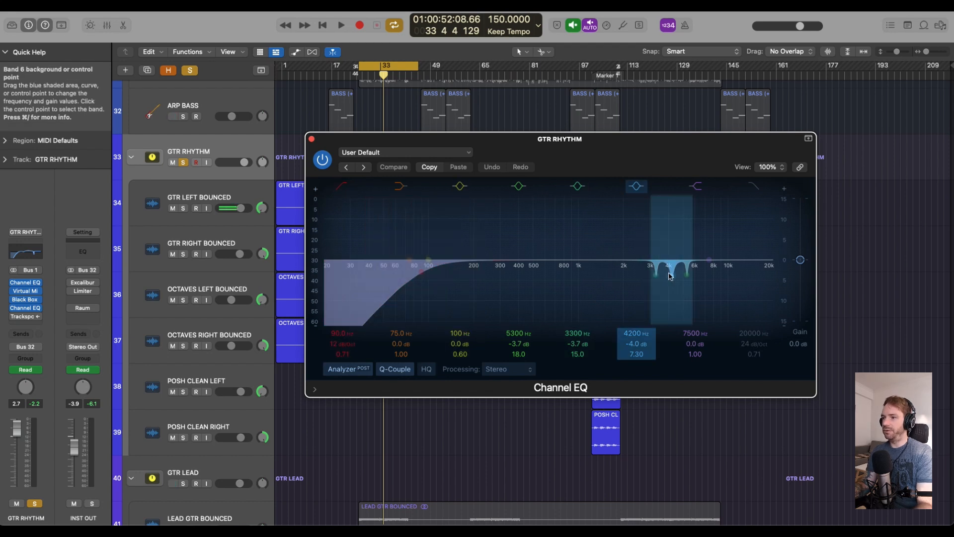
click(322, 159)
key(space)
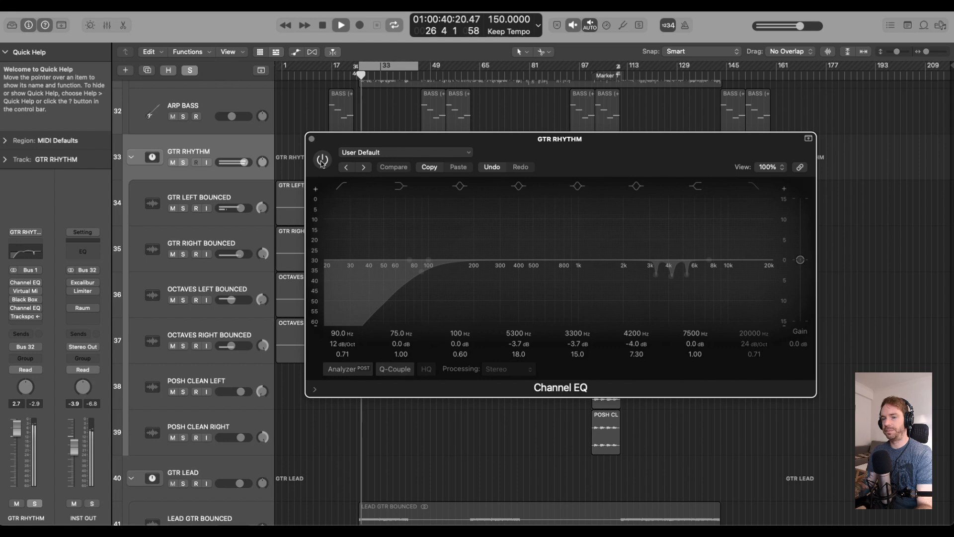
click(323, 159)
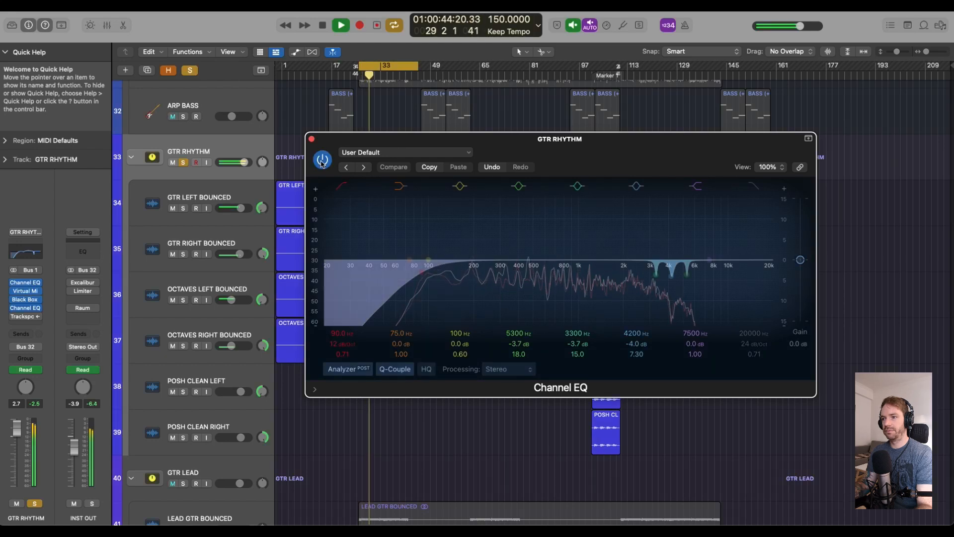
click(322, 160)
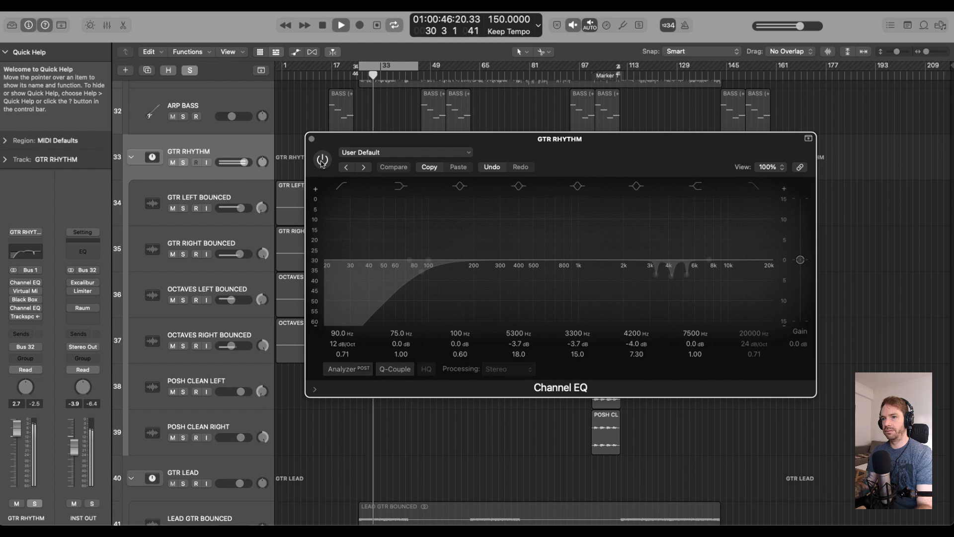
click(322, 160)
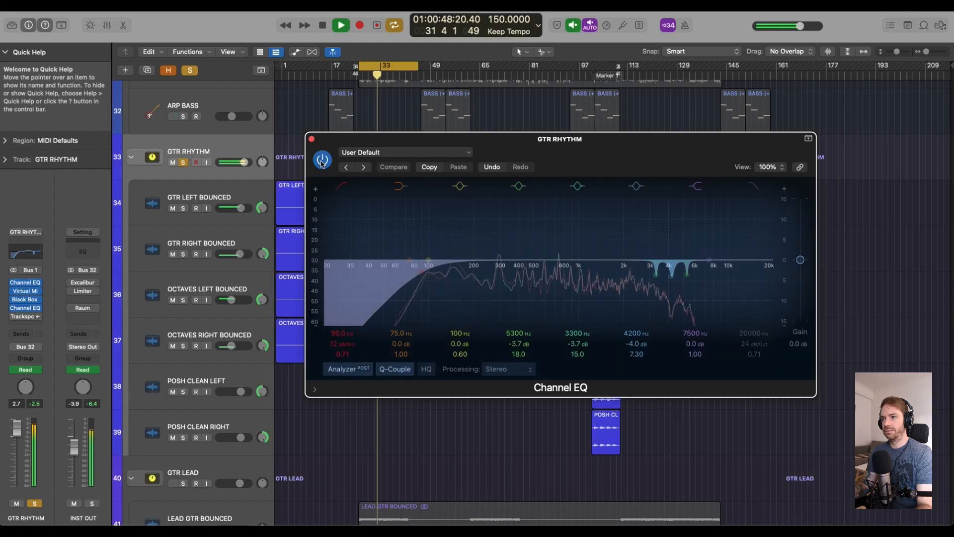
key(space)
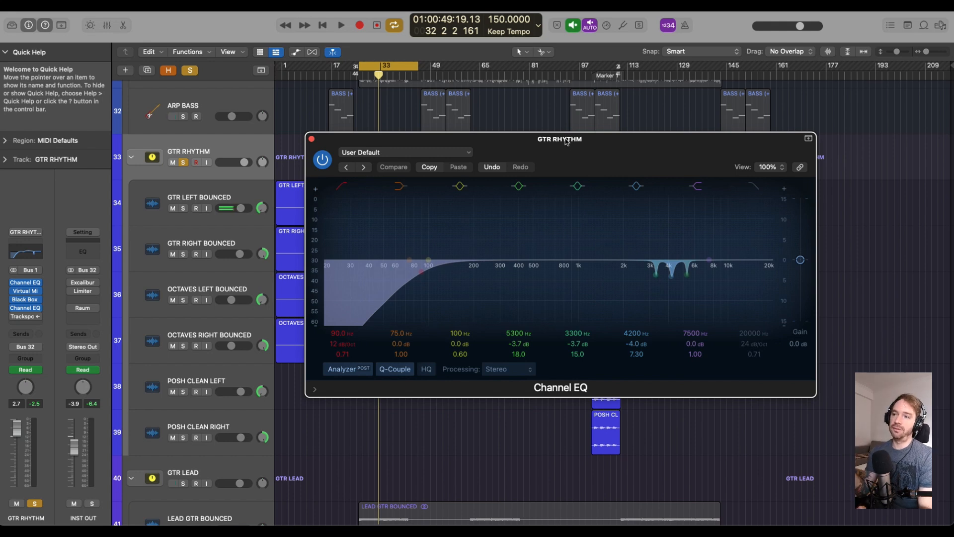
key(super+w)
Step: Listen to the soloed GTR RHYTHM bus from bar 26 with both EQs, Virtual Mix Rack and Black Box active
click(358, 75)
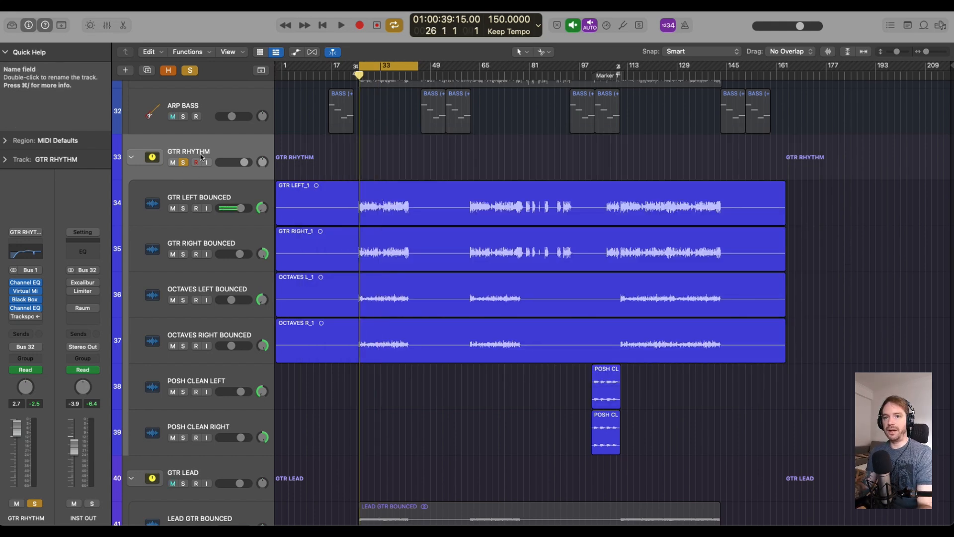
key(space)
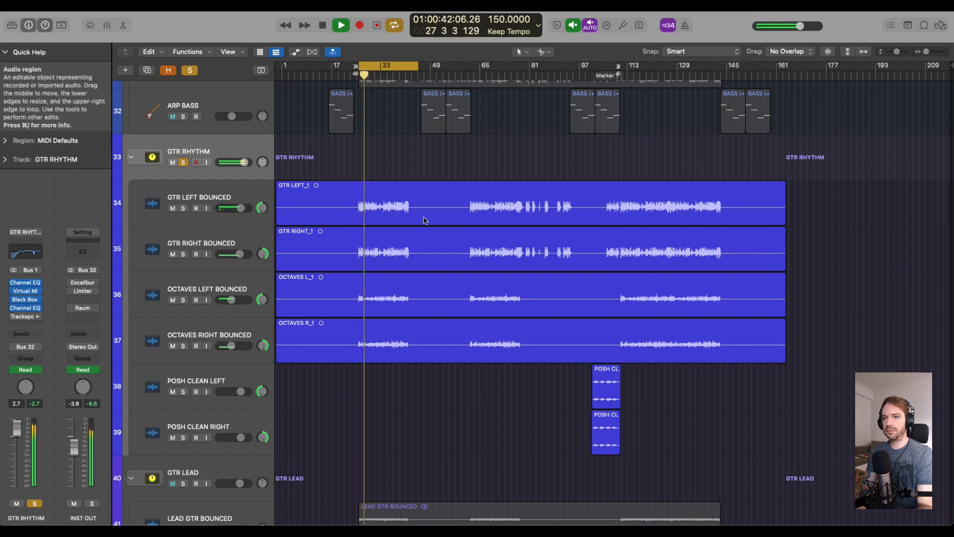
key(space)
Step: Solo the BASS and DRUMS ORGANIC groups alongside GTR RHYTHM and listen to the guitars against them
scroll(369, 247, up, 10)
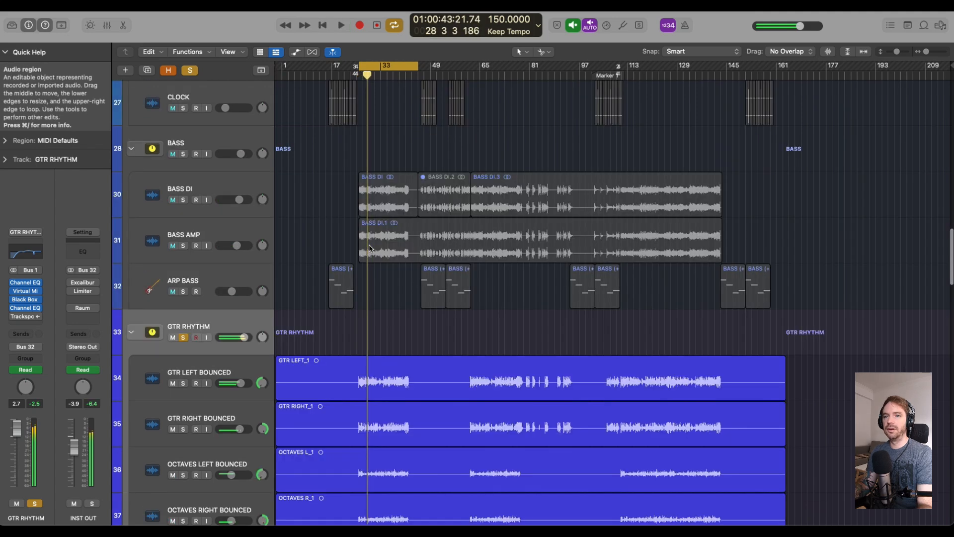
scroll(302, 247, down, 4)
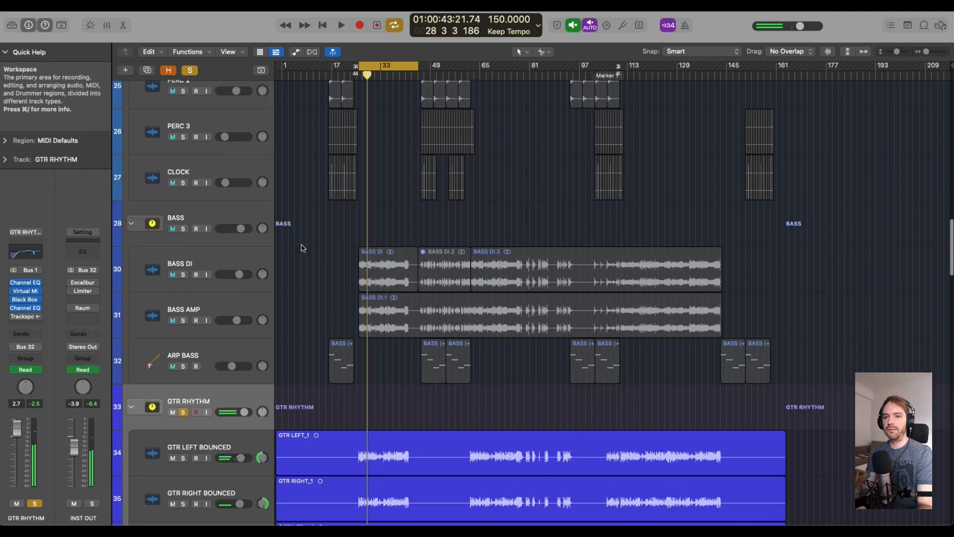
click(184, 229)
key(space)
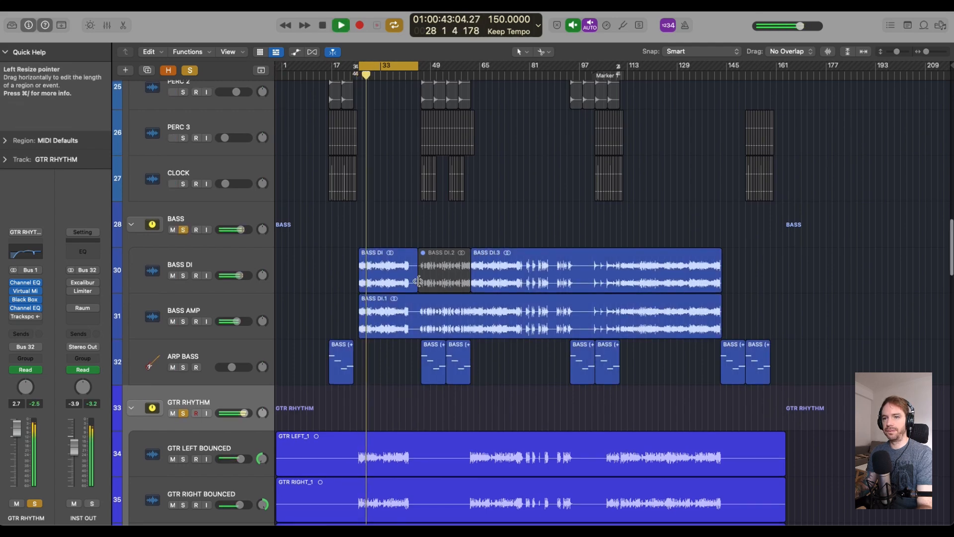
scroll(423, 283, up, 20)
scroll(348, 323, down, 1)
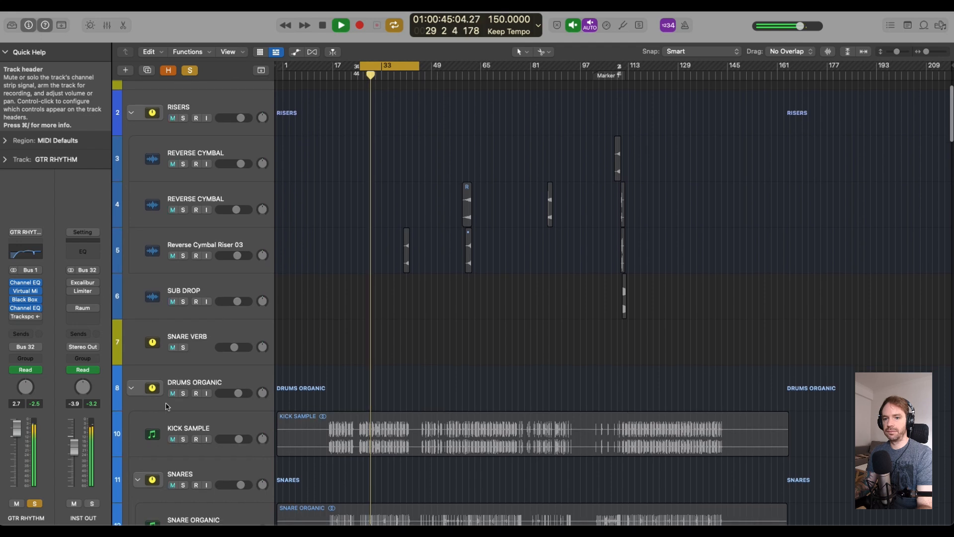
click(182, 392)
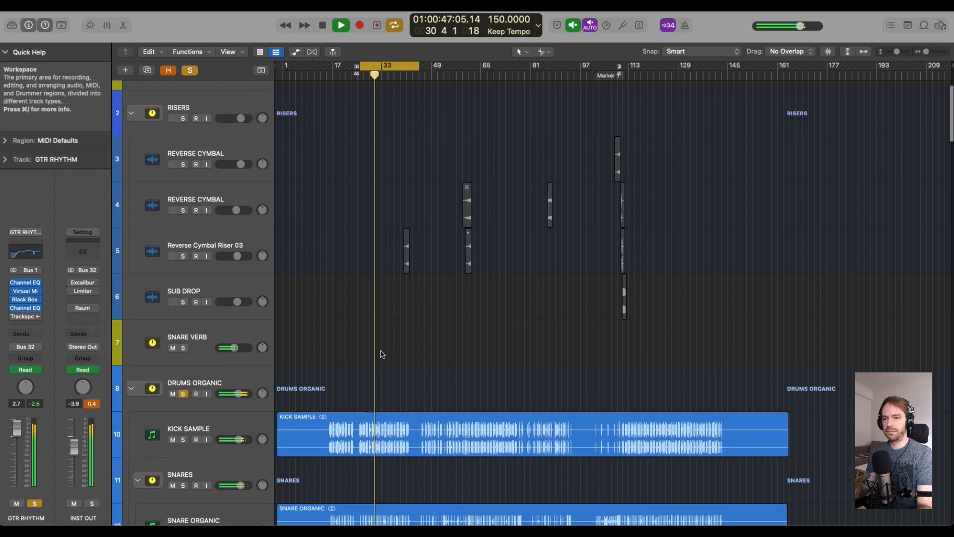
Step: Enable Trackspacer on the GTR RHYTHM bus and choose Bus 7 as its side-chain source
scroll(382, 351, down, 3)
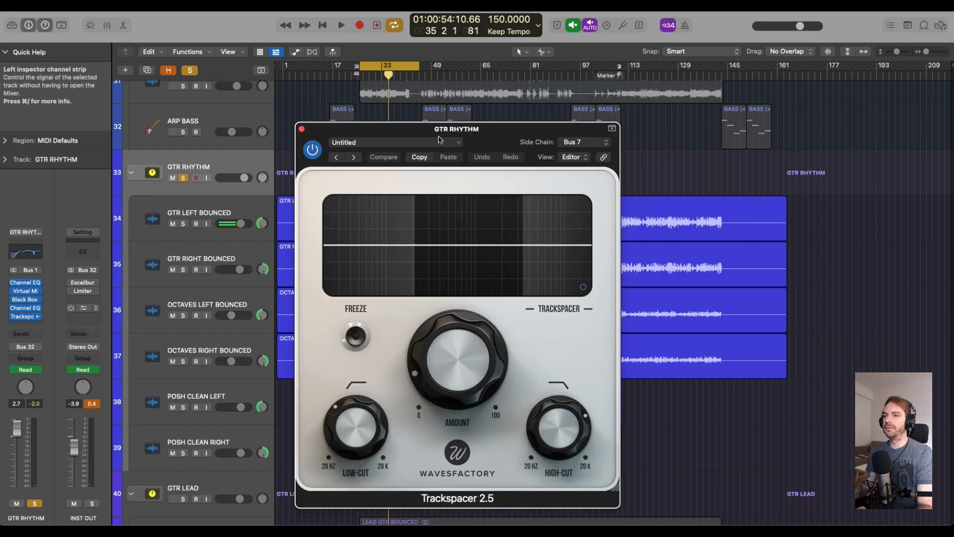
drag(471, 133, 443, 116)
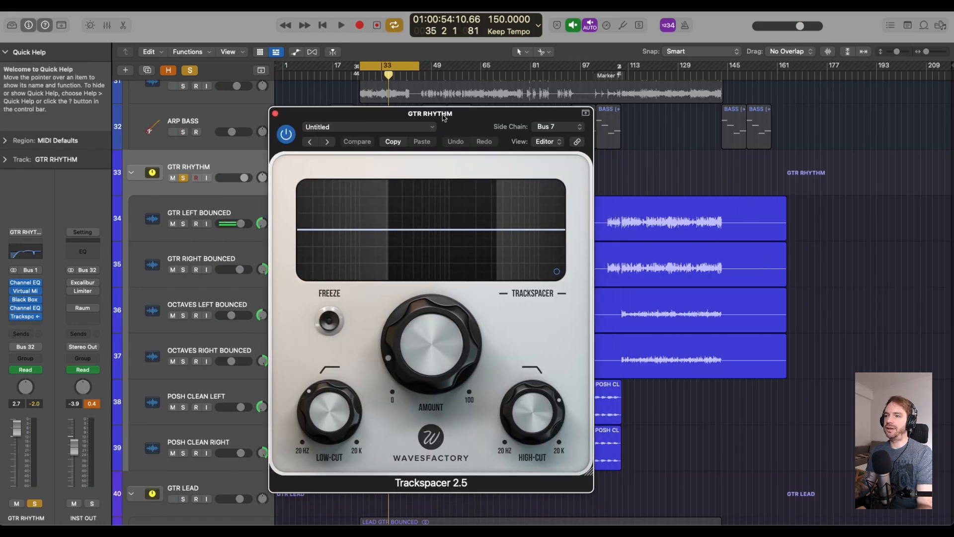
click(540, 127)
click(576, 189)
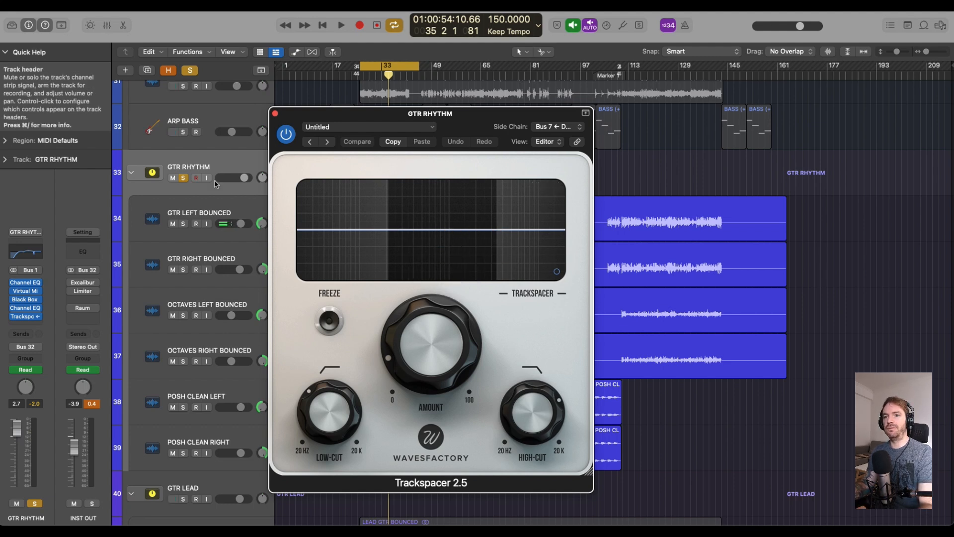
Step: Turn off all solos and play the full mix to check Trackspacer's ducking curve and ratio on the rhythm guitars
click(444, 93)
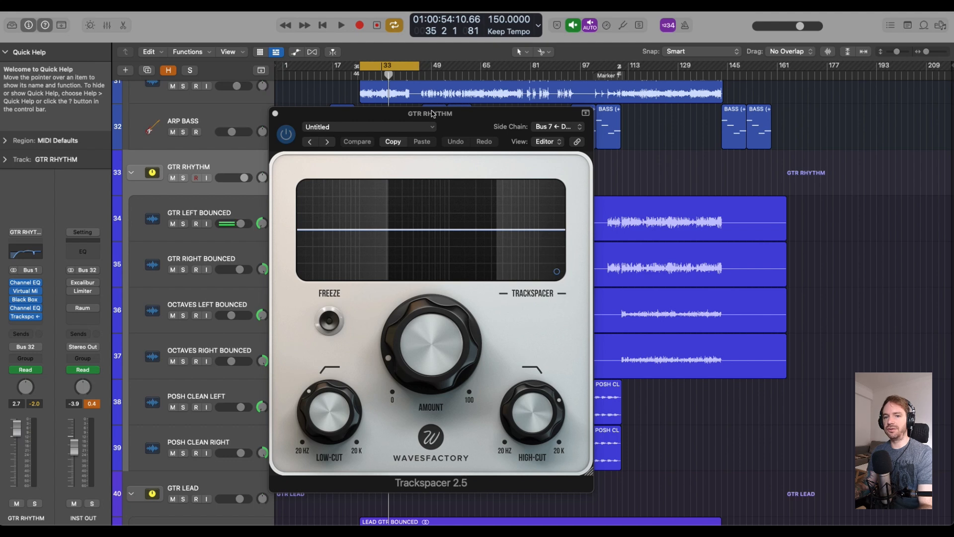
key(space)
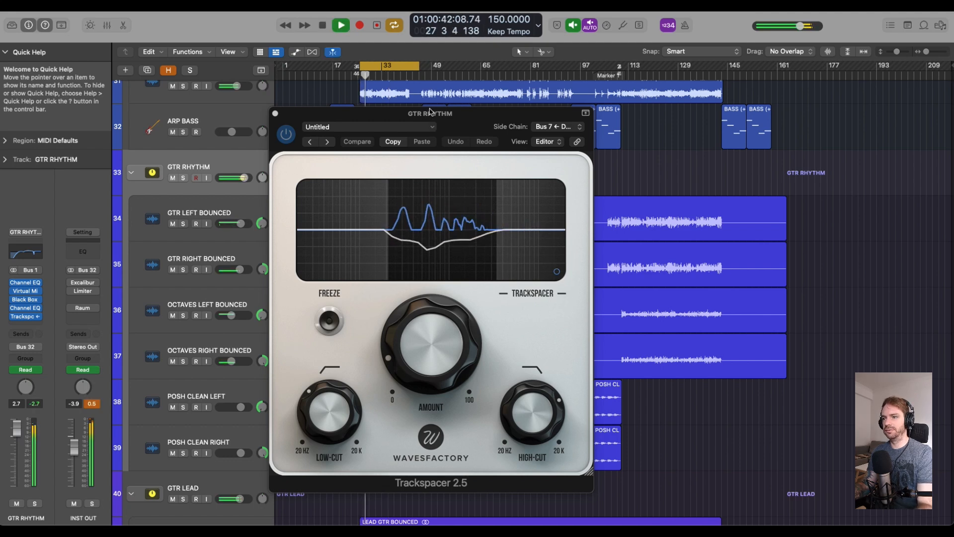
mouse_move(421, 322)
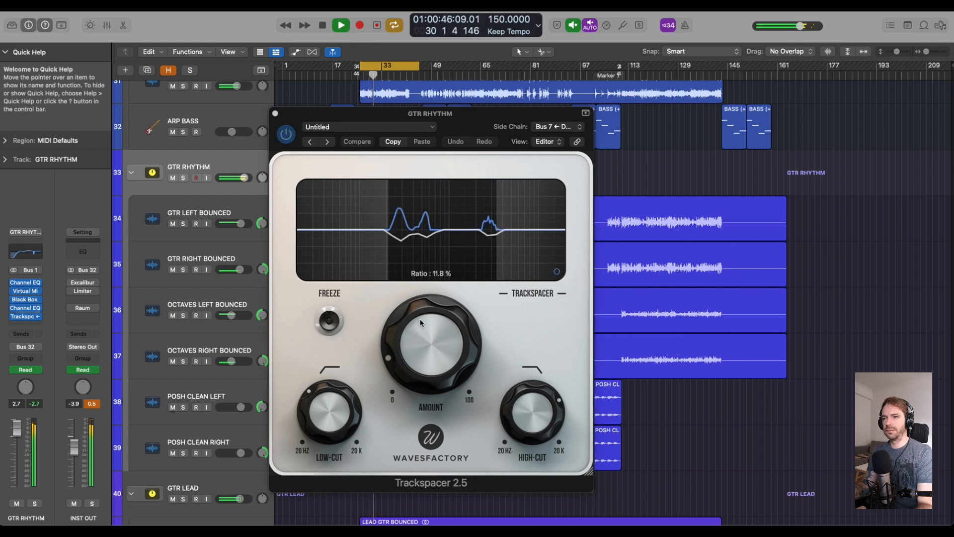
key(space)
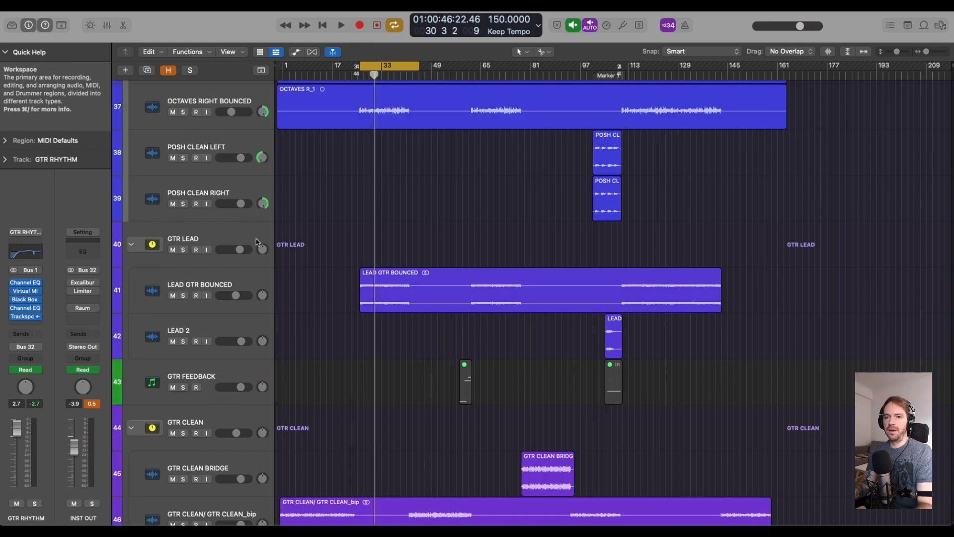
Step: Examine the Archetype Nolly amp head and the cabinet microphone settings on the LEAD GTR BOUNCED track
click(181, 240)
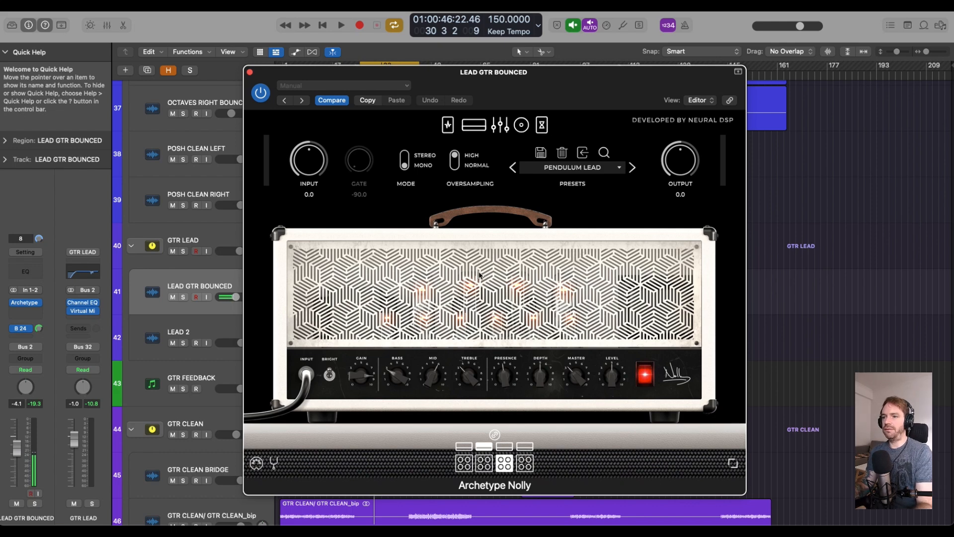
click(522, 126)
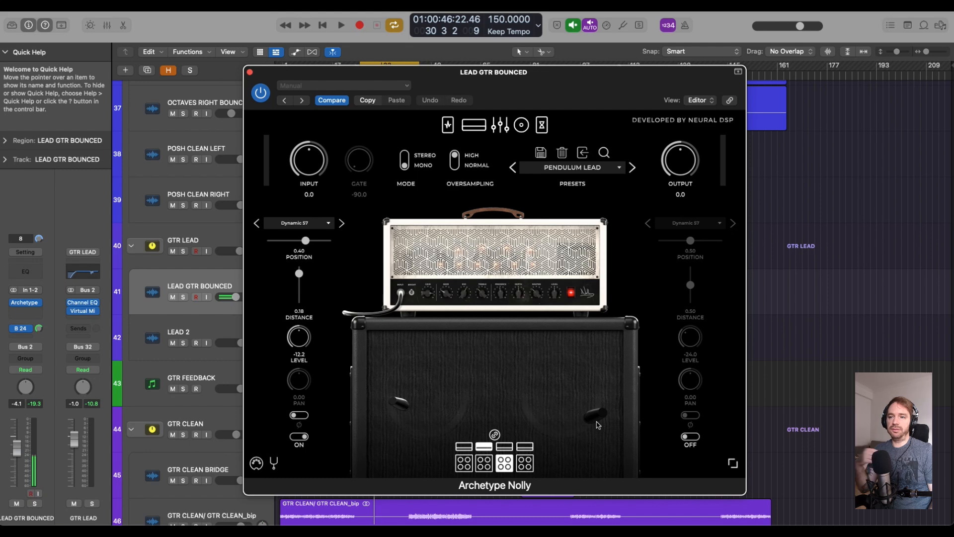
click(249, 72)
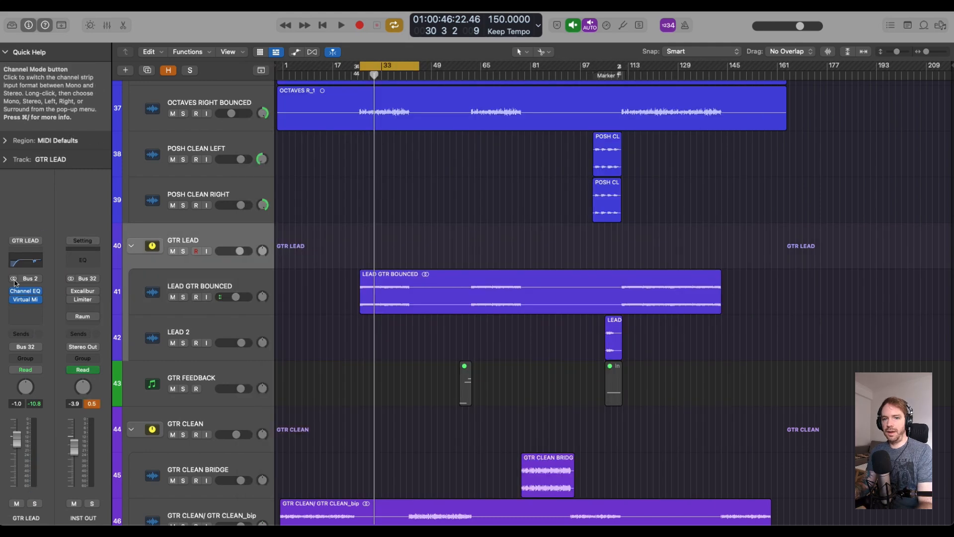
Step: Examine the low cut and narrow high-frequency cuts in the GTR LEAD bus's Channel EQ
click(25, 292)
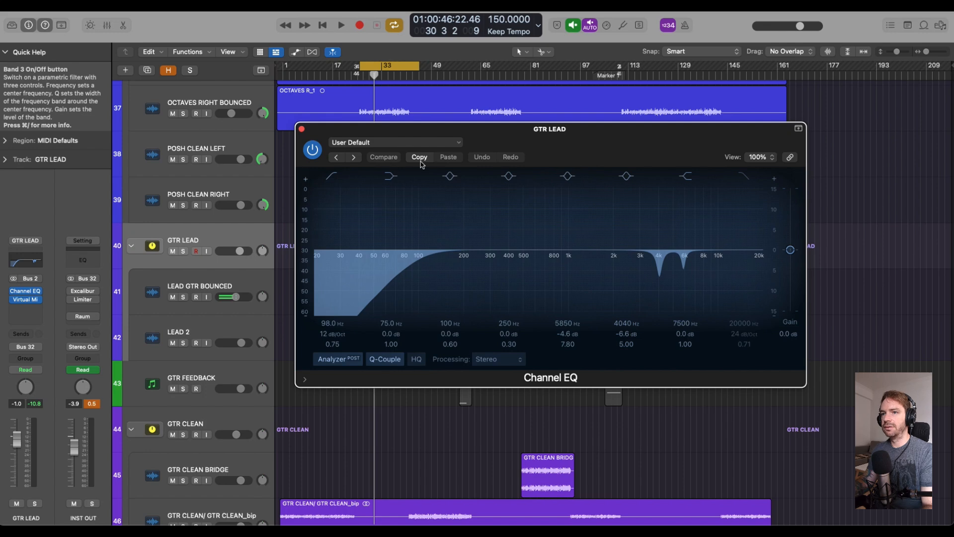
click(301, 129)
scroll(428, 272, down, 1)
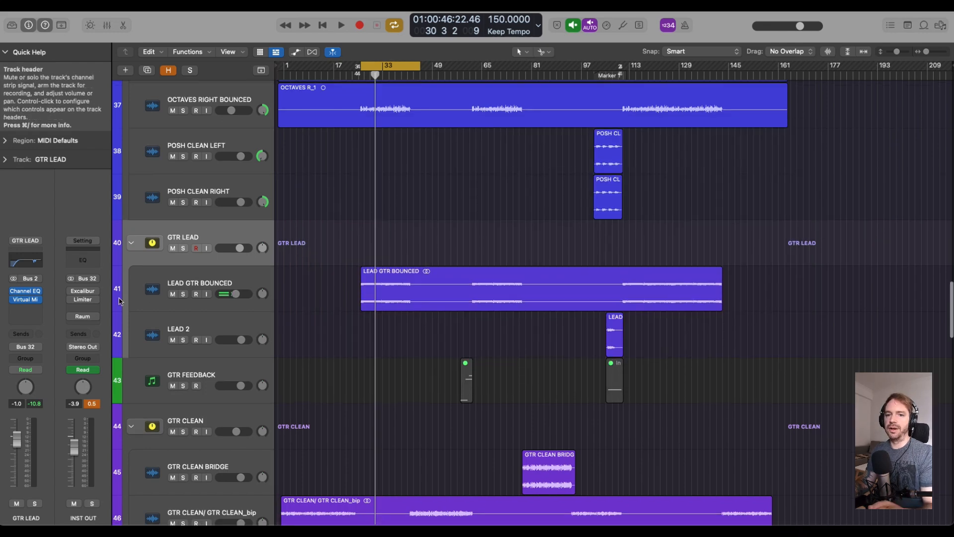
Step: Examine the Virtual Mix Rack modules on the GTR LEAD bus and check the FG-S high-mid frequency
click(26, 300)
drag(566, 129, 494, 74)
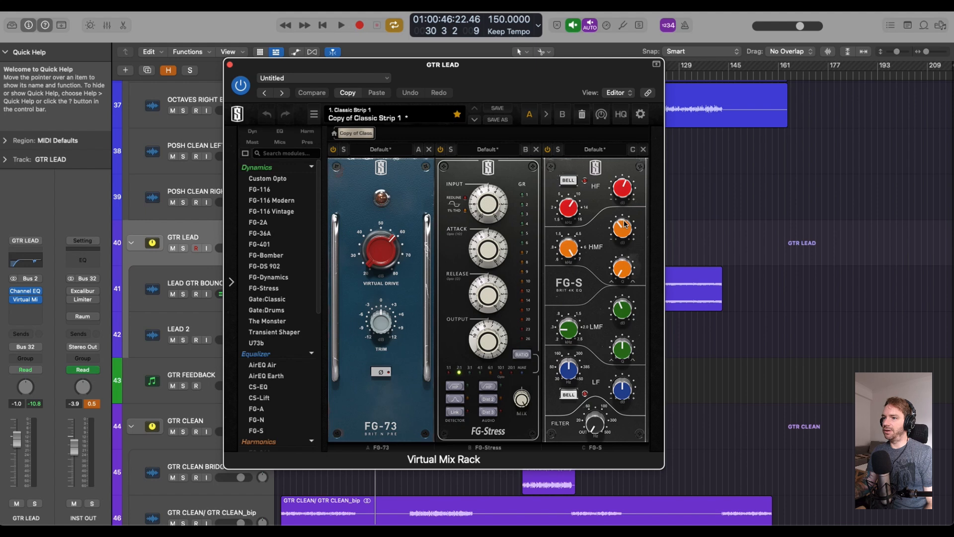
drag(569, 249, 569, 264)
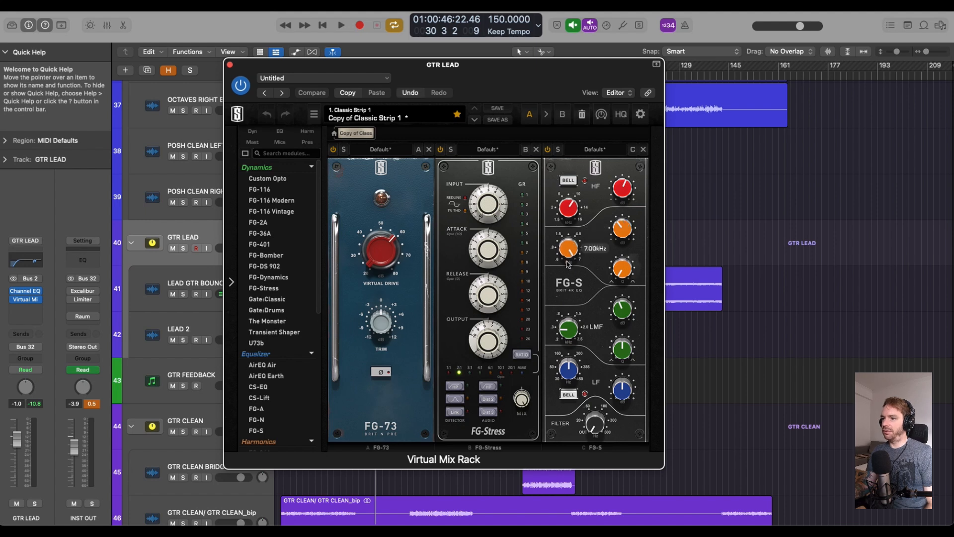
Step: Select the LEAD GTR BOUNCED track and examine Repeater, kHs Reverser and Channel EQ on the GTR DELAY aux it feeds
click(579, 332)
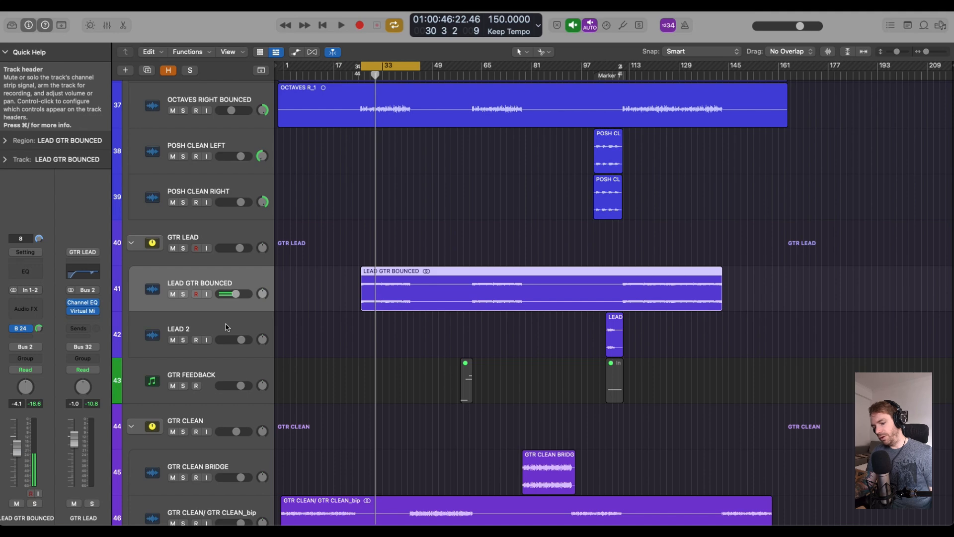
key(x)
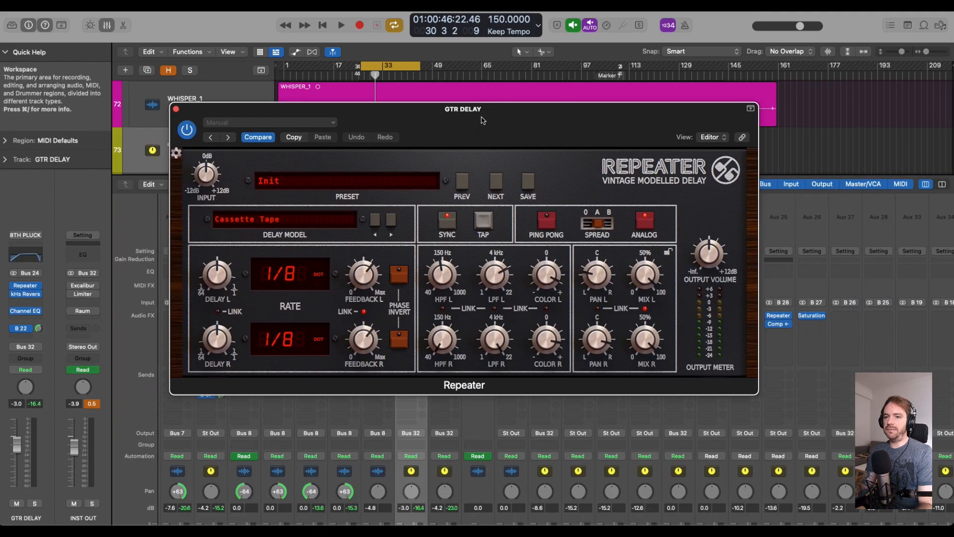
click(409, 323)
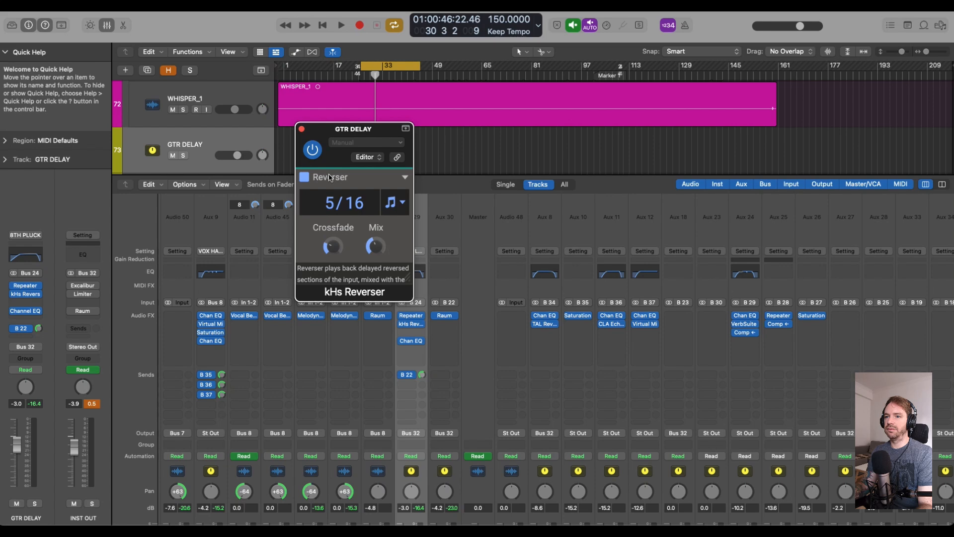
click(411, 341)
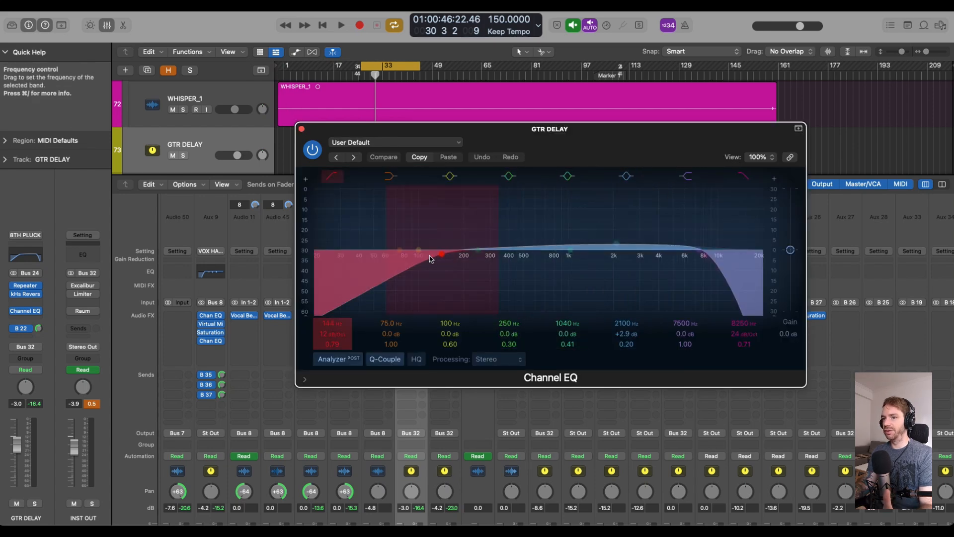
click(302, 129)
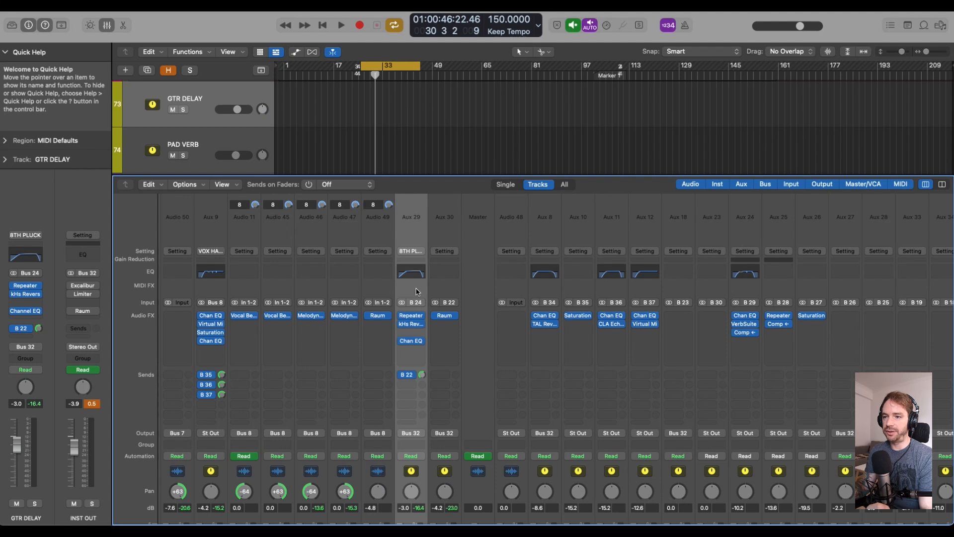
Step: Check the PAD VERB aux fed by GTR DELAY's Bus 22 send, and return to the full arrangement
click(446, 288)
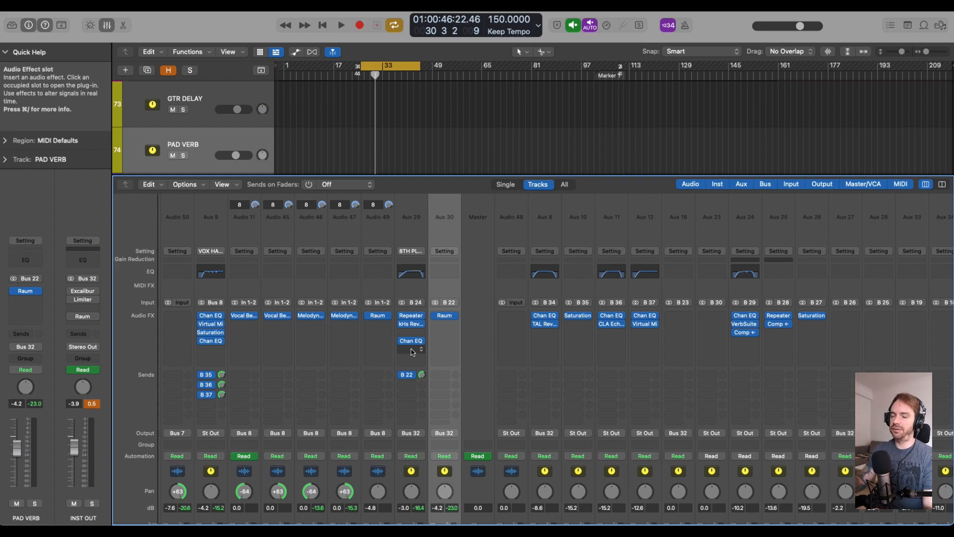
scroll(446, 244, down, 3)
key(x)
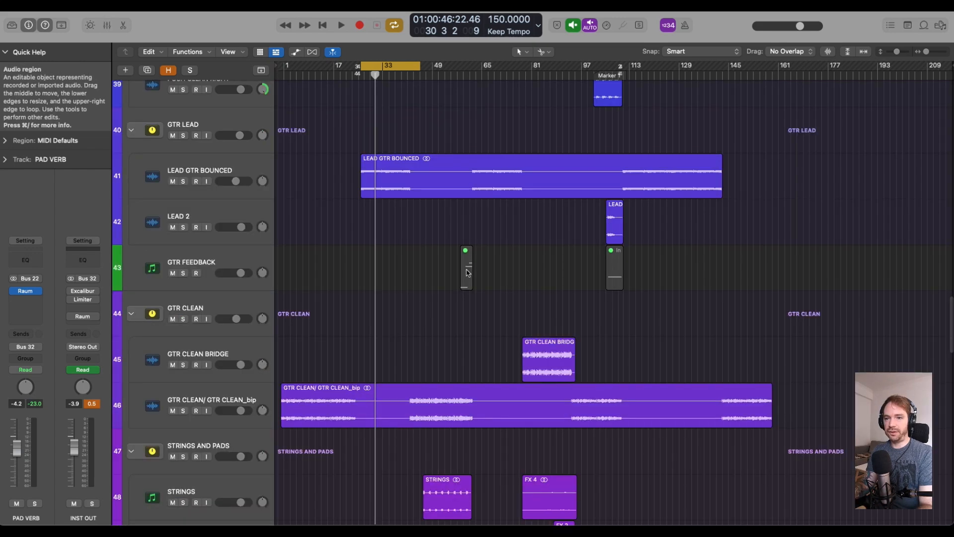
Step: Solo the GTR LEAD bus and listen to the processed lead guitar from the start of the cycle range
scroll(193, 219, up, 3)
click(183, 209)
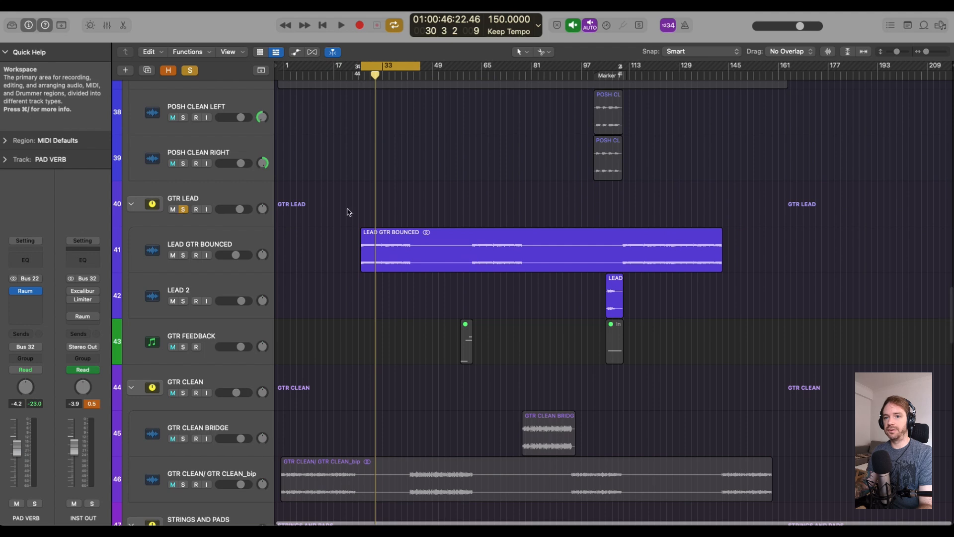
key(space)
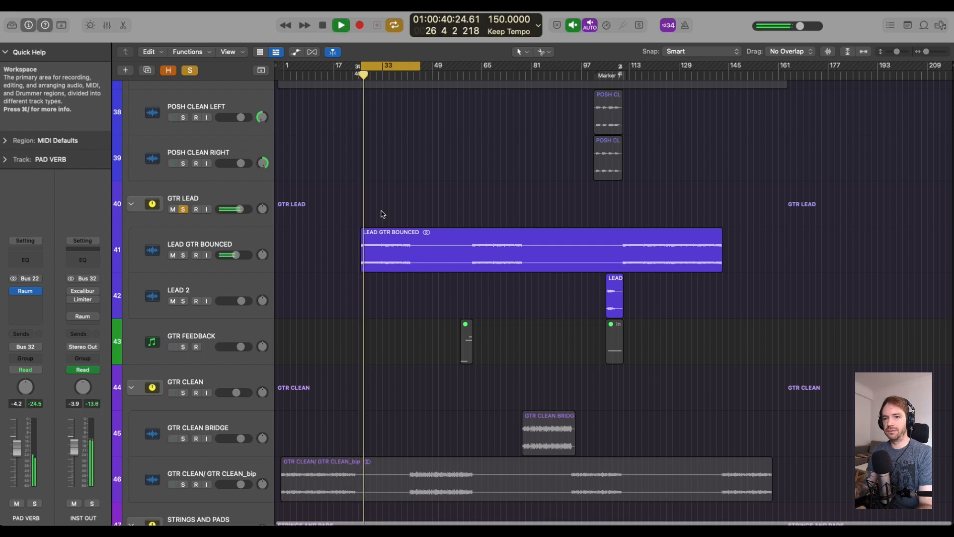
click(201, 199)
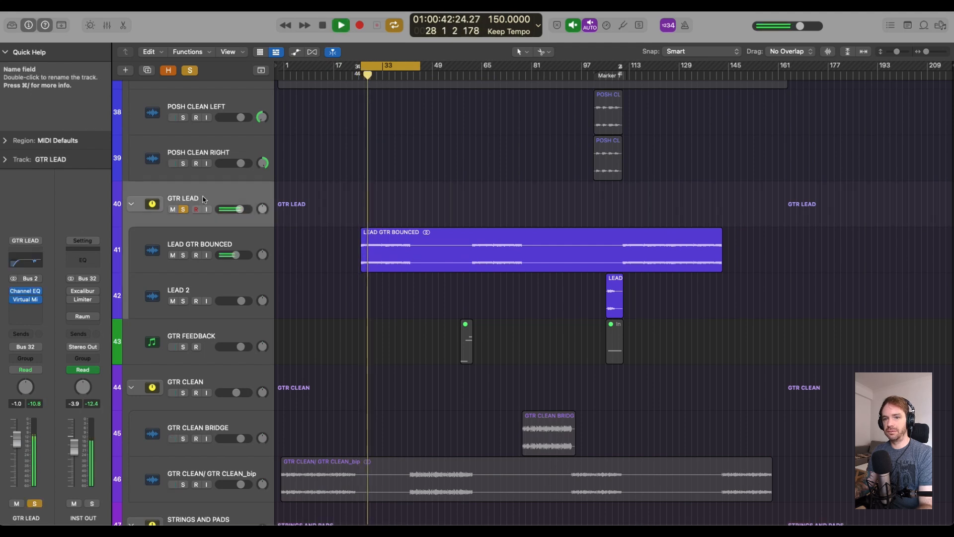
key(space)
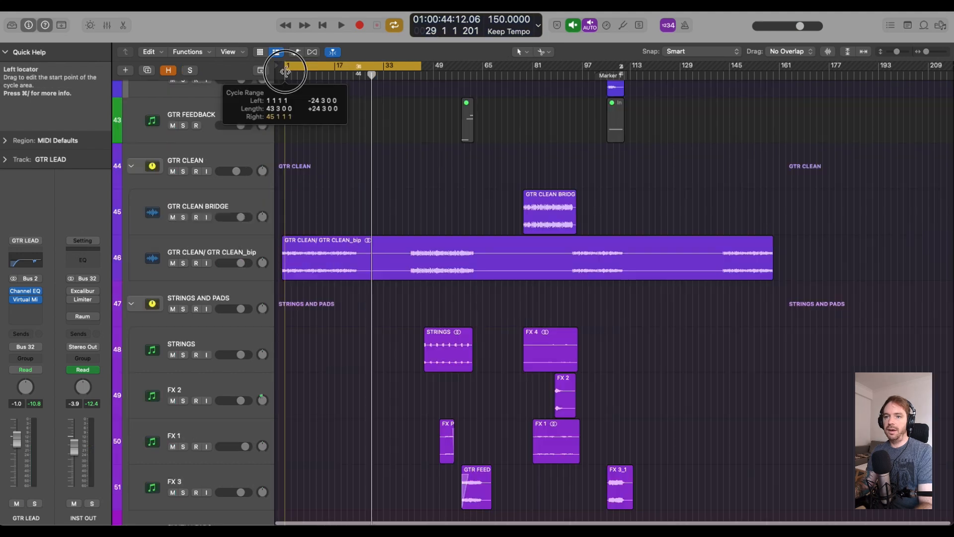
Step: Extend the cycle range back to bar 1 and select the GTR CLEAN/ GTR CLEAN_bip track
drag(285, 71, 282, 72)
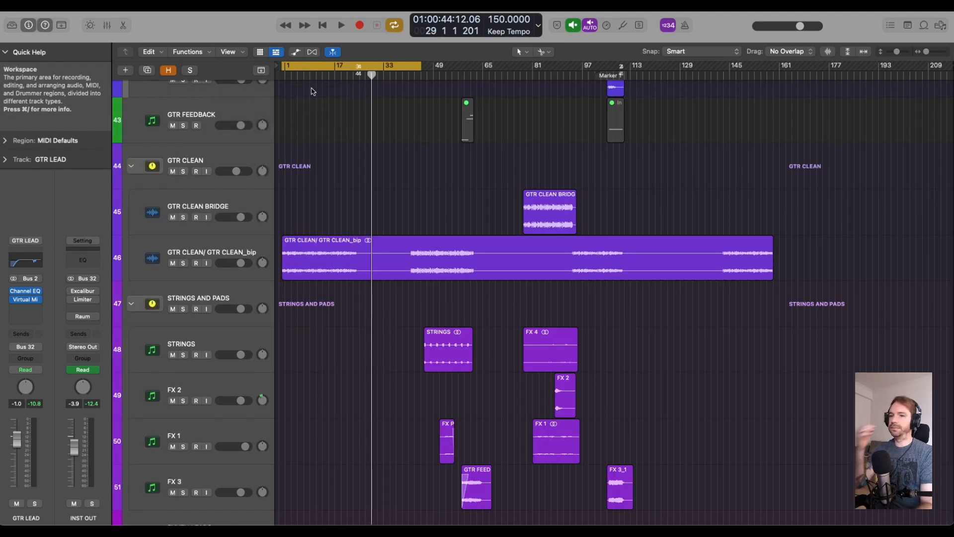
click(223, 209)
click(226, 250)
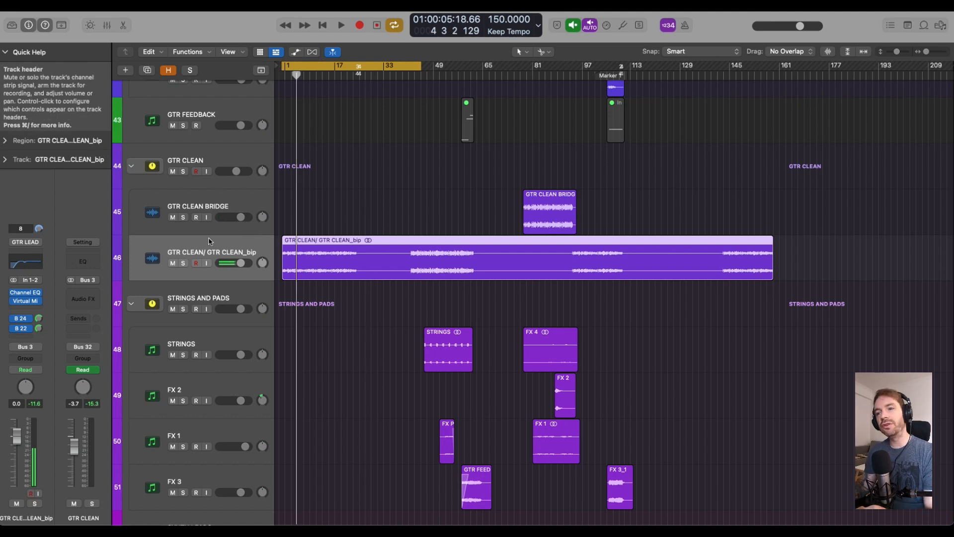
Step: Listen to the GTR CLEAN/ GTR CLEAN_bip track in solo with its plug-ins and sends bypassed, and turn solo off
key(ctrl+s)
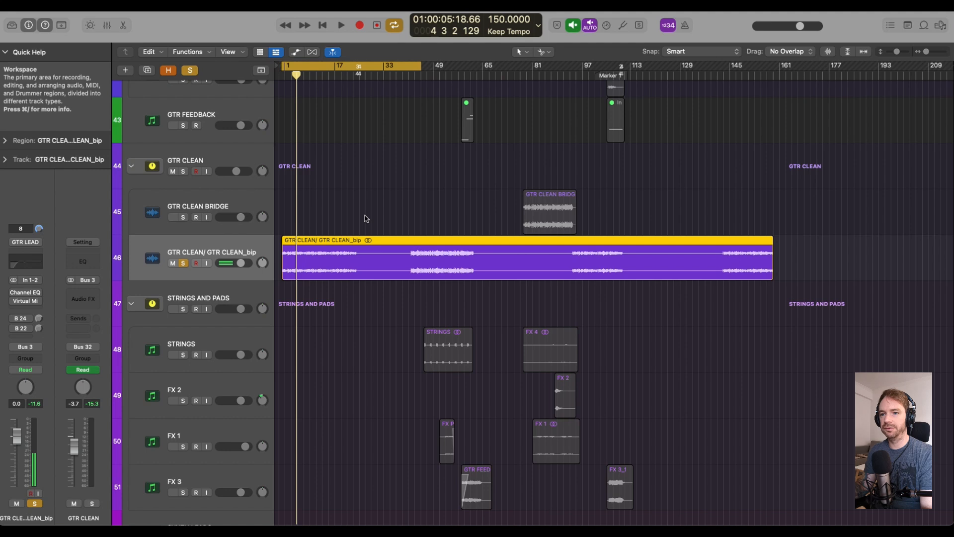
key(Return)
key(space)
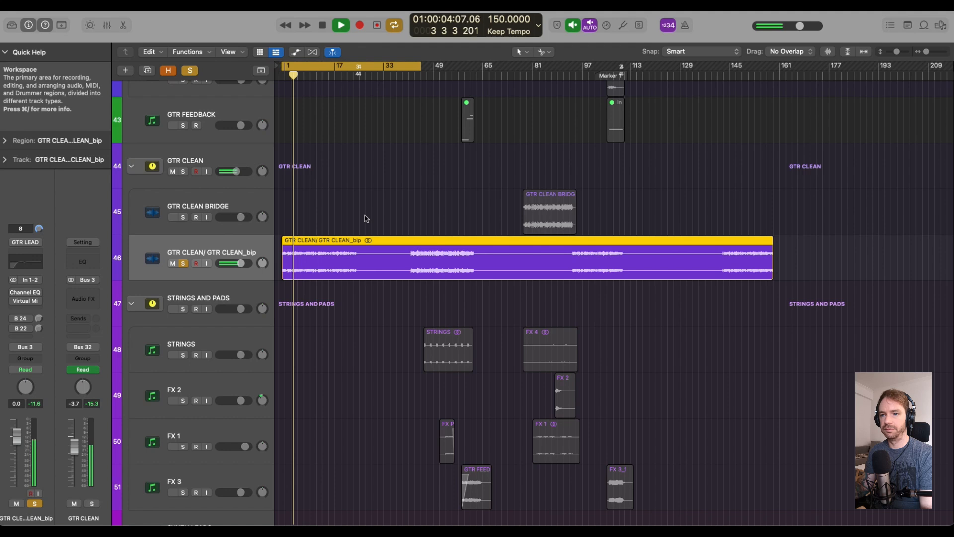
key(space)
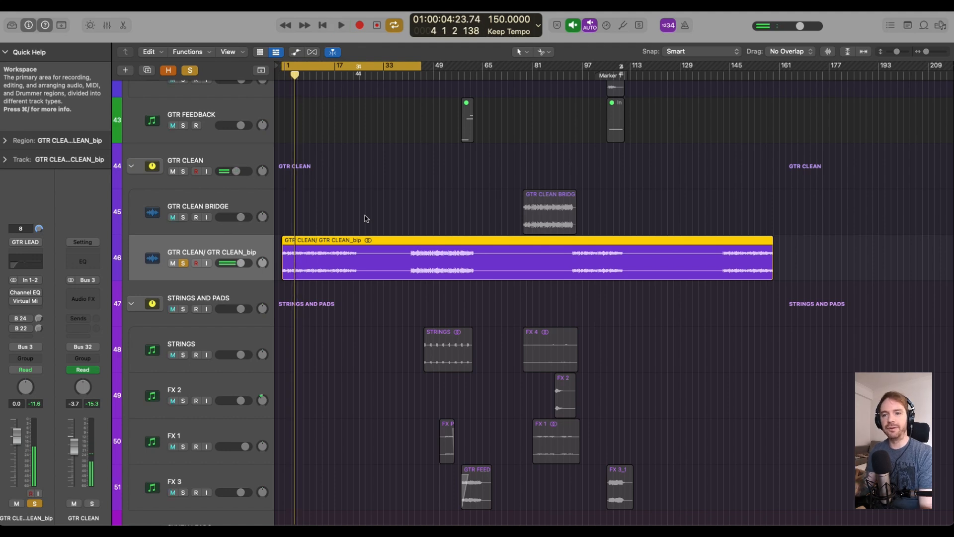
key(s)
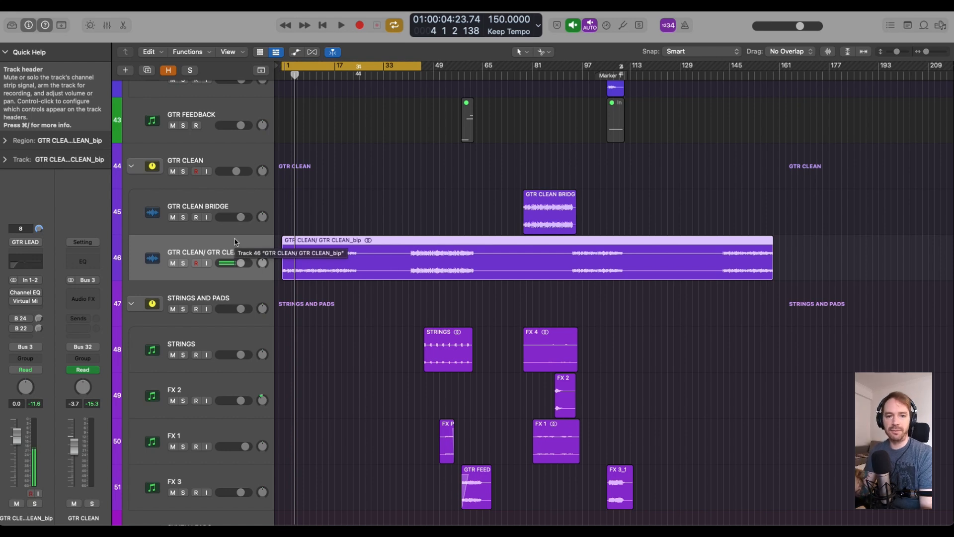
Step: Enable Channel EQ and Virtual Mix Rack on the GTR CLEAN/ GTR CLEAN_bip track and examine the settings of each
click(25, 292)
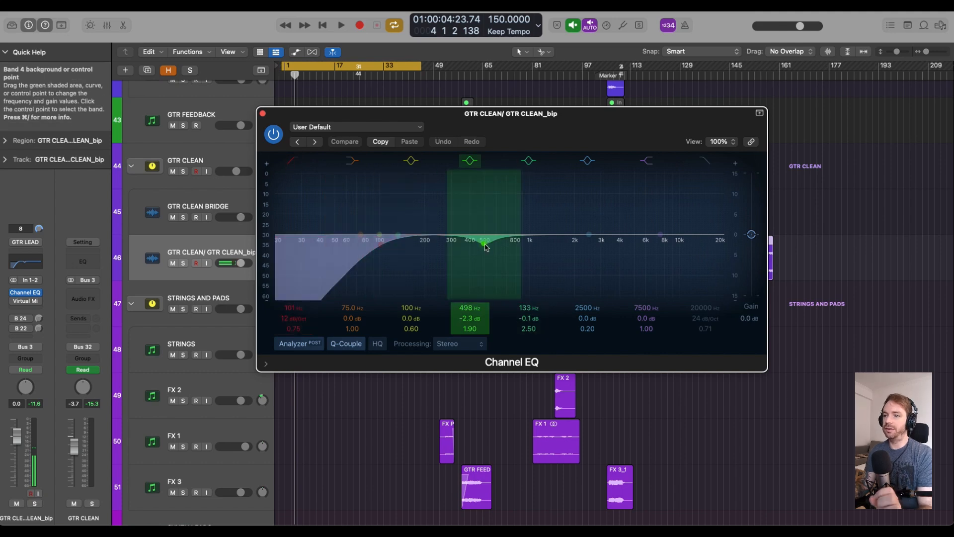
click(263, 113)
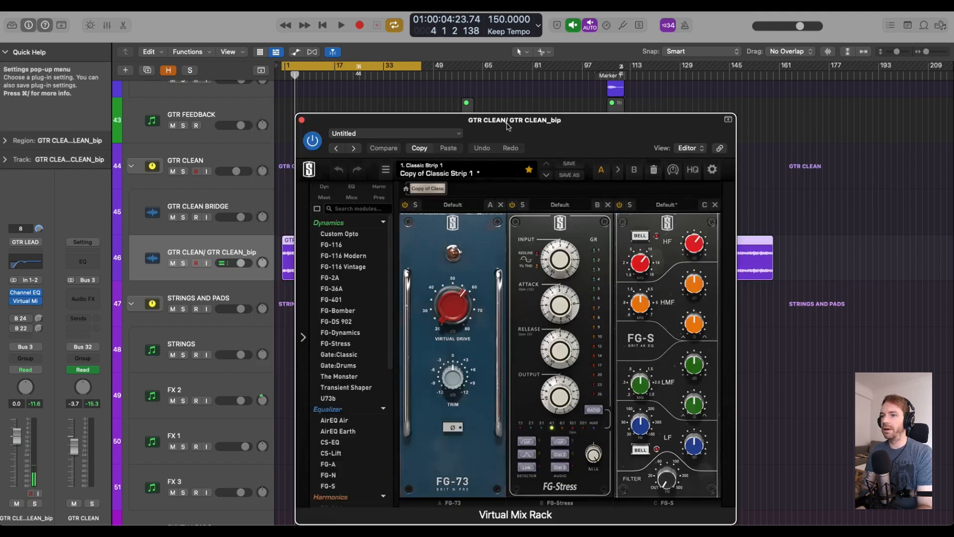
drag(508, 127, 414, 81)
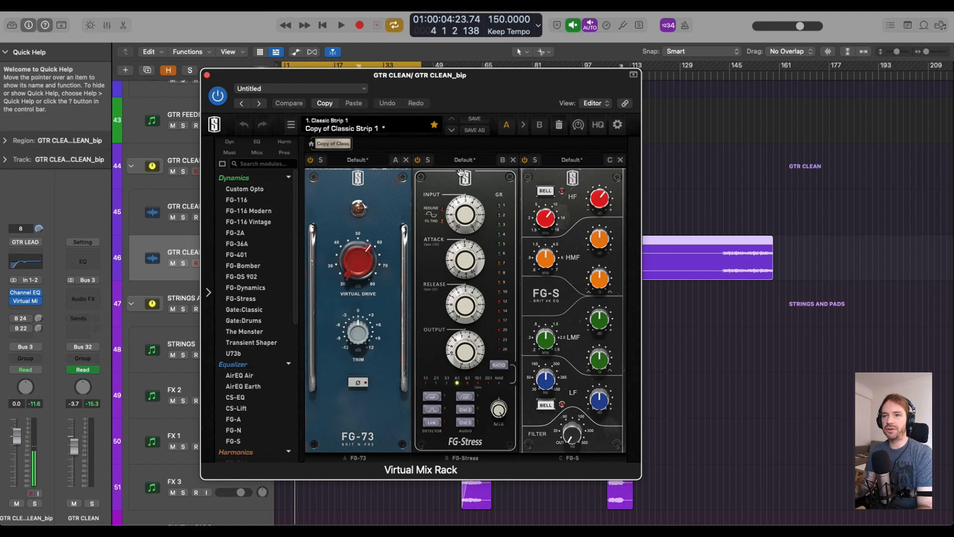
Step: Solo the clean guitar track and play it to check the FG-Stress compressor's gain reduction
key(s)
key(space)
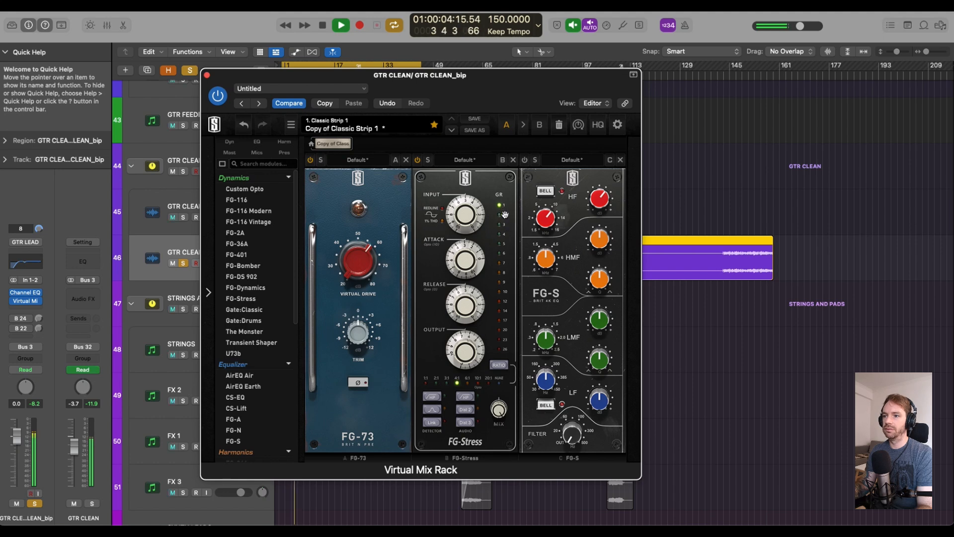
key(space)
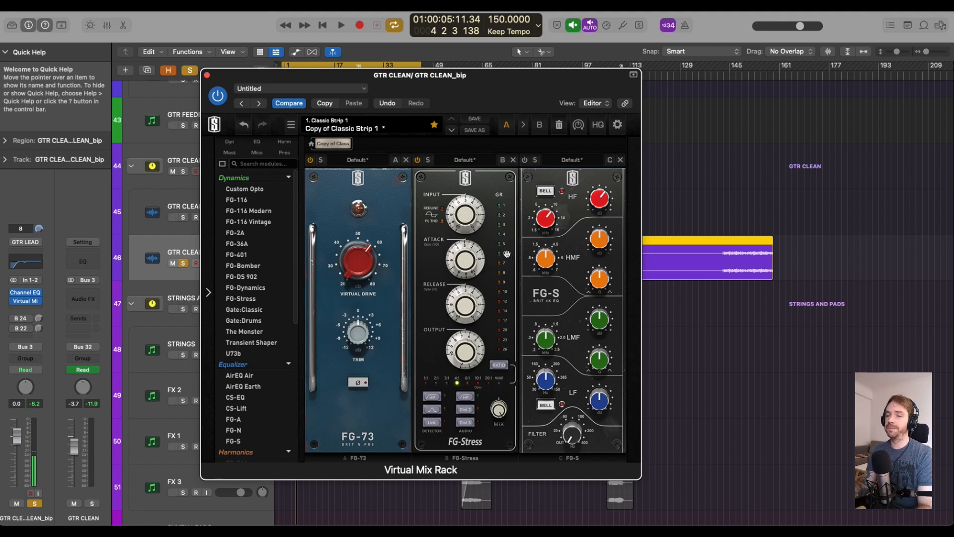
Step: Play the soloed clean guitar and toggle the FG-S equalizer module to compare the sound with and without it
drag(525, 79, 518, 68)
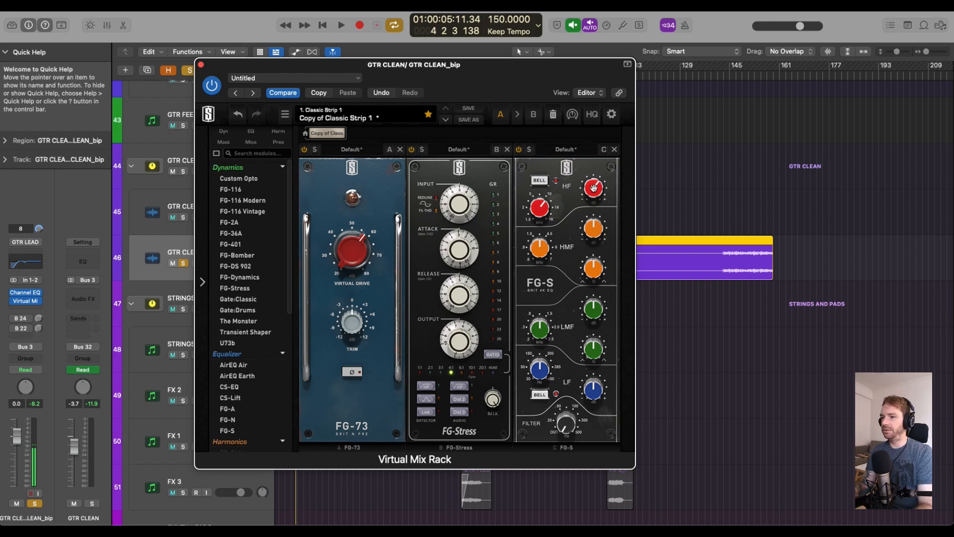
key(space)
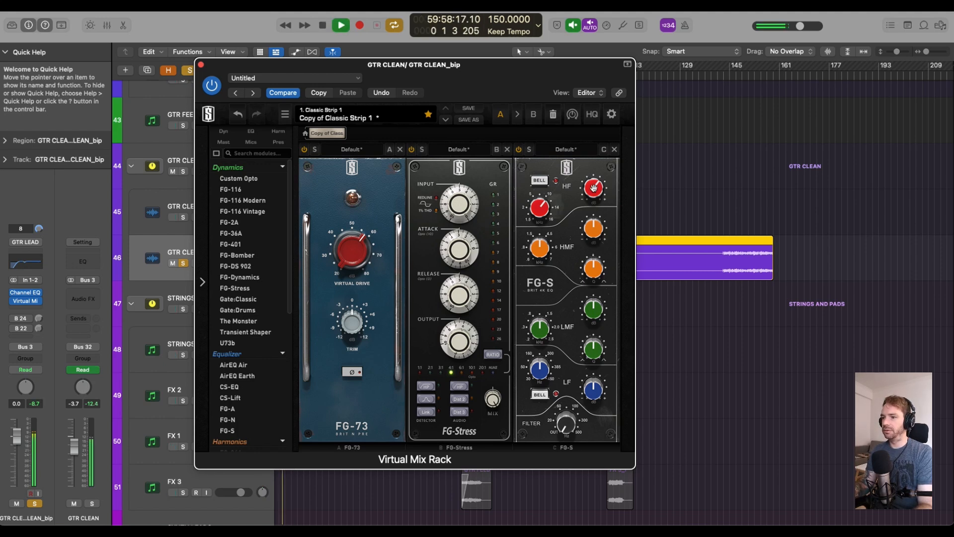
click(519, 150)
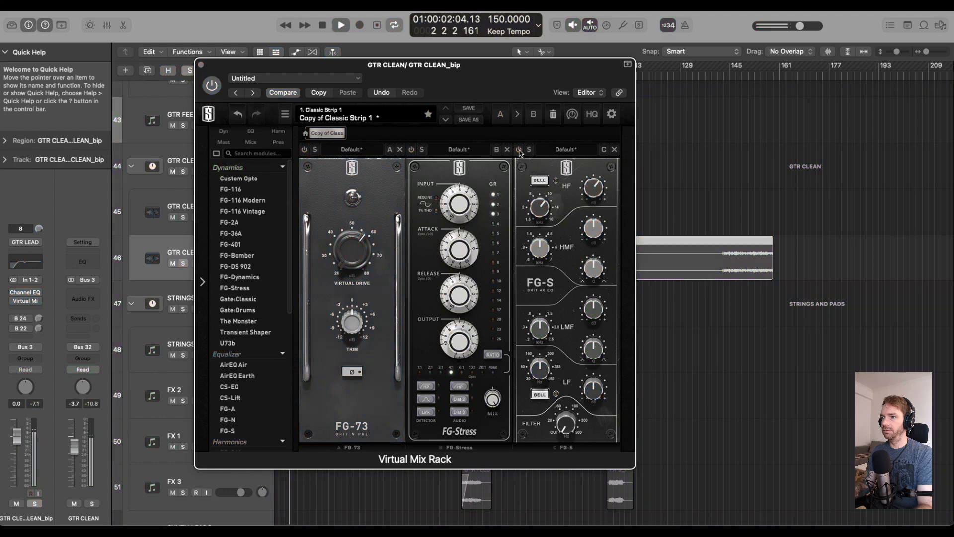
click(519, 149)
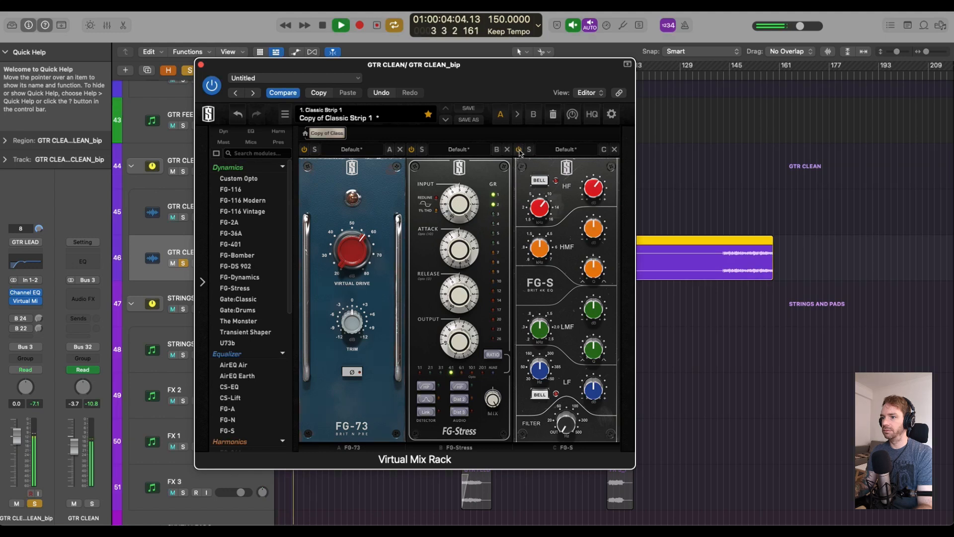
Step: Enable the Bus 24 send on the GTR CLEAN/ GTR CLEAN_bip track and locate its GTR DELAY channel in the mixer
click(201, 64)
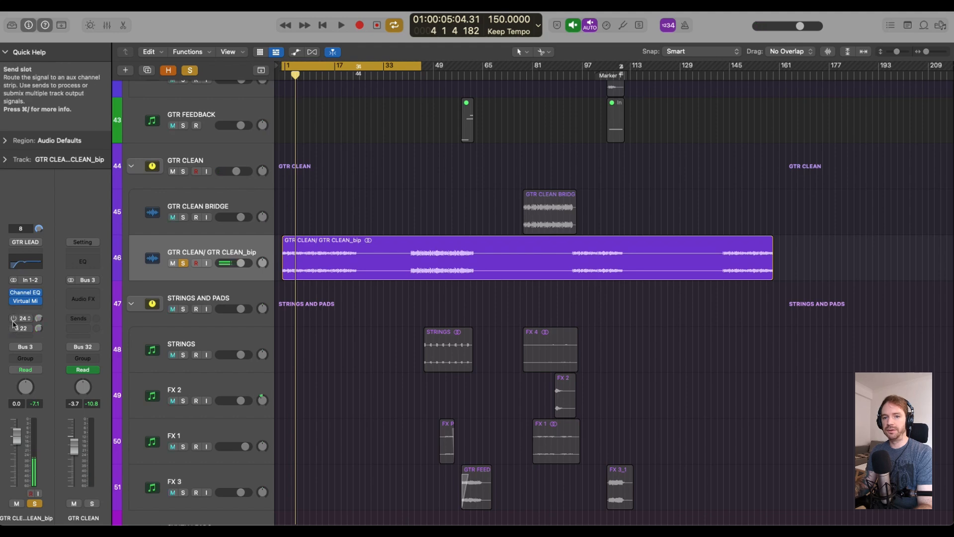
key(x)
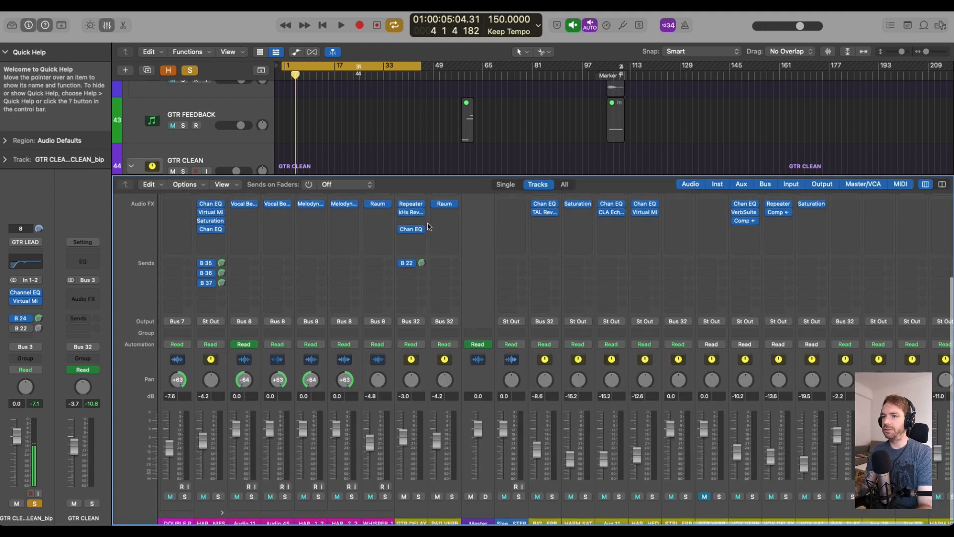
scroll(421, 267, up, 5)
click(412, 285)
scroll(412, 284, down, 5)
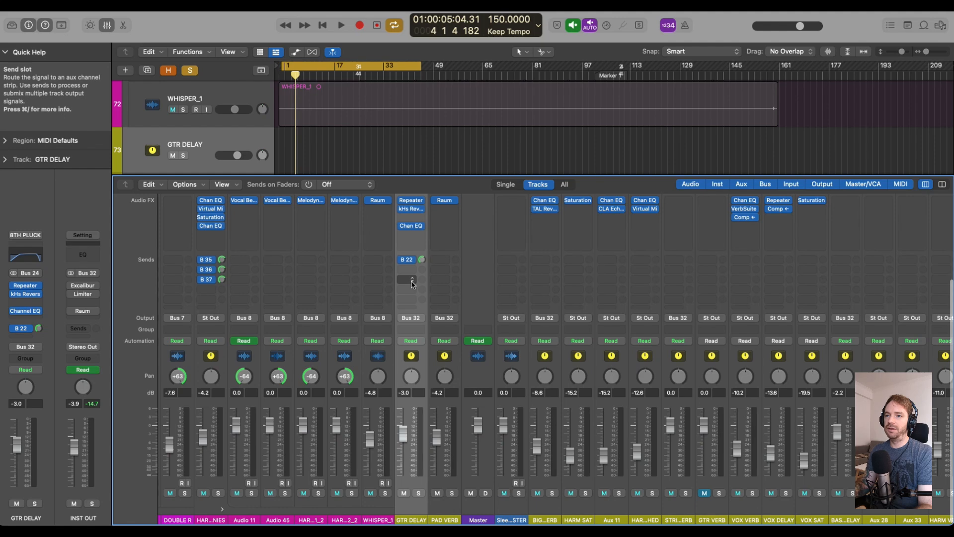
key(x)
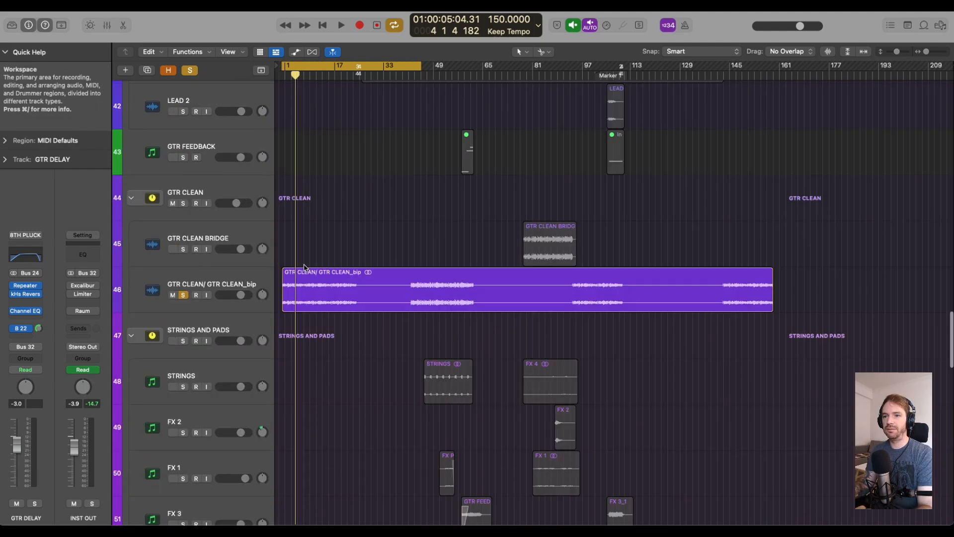
Step: Play the soloed GTR CLEAN/ GTR CLEAN_bip track to hear it through the Bus 24 delay send
key(space)
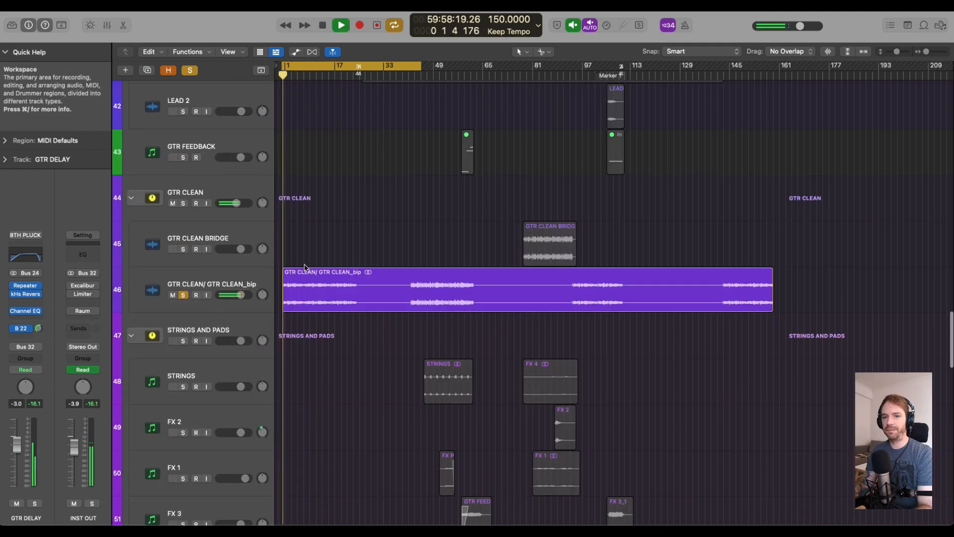
click(244, 275)
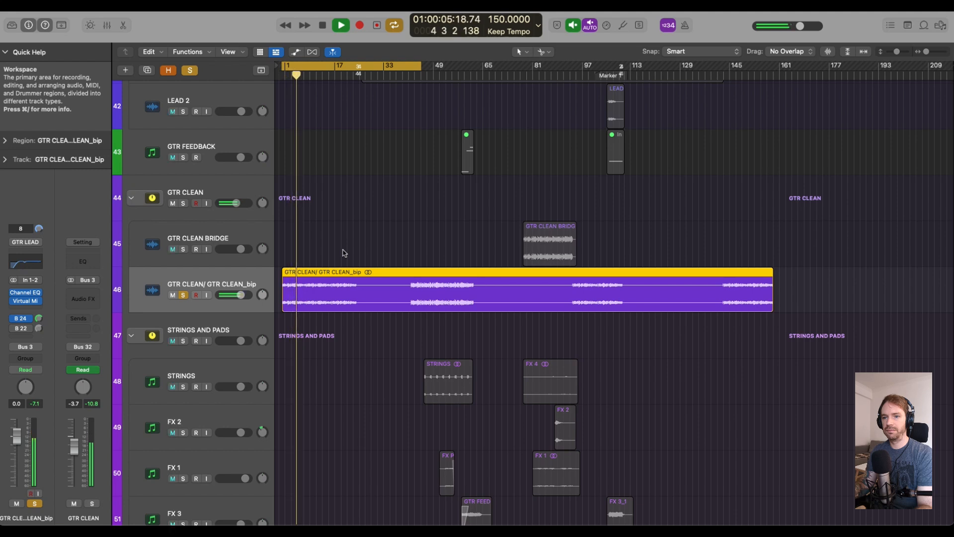
key(space)
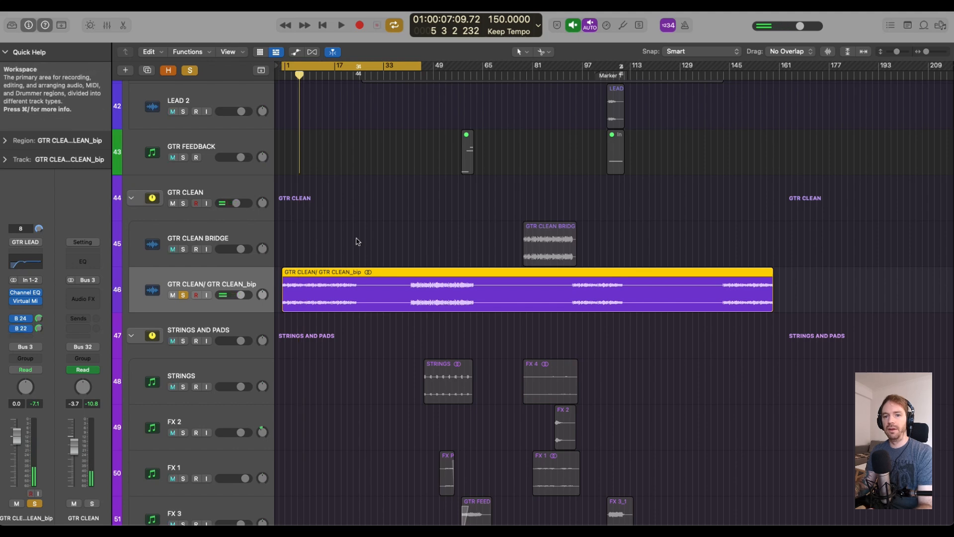
Step: With the Bus 22 send also enabled on the clean guitar track, play it in solo from the start of the project
key(x)
key(x)
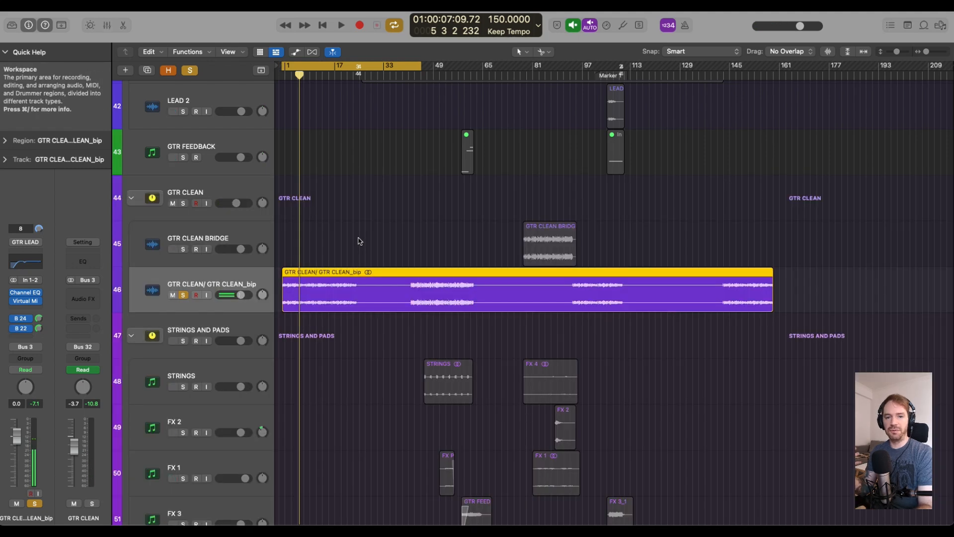
key(Return)
key(space)
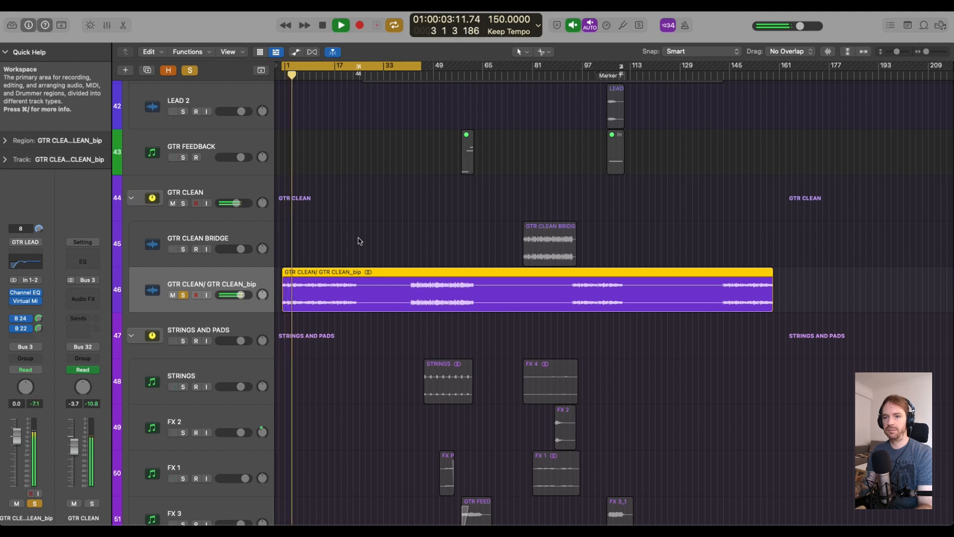
key(space)
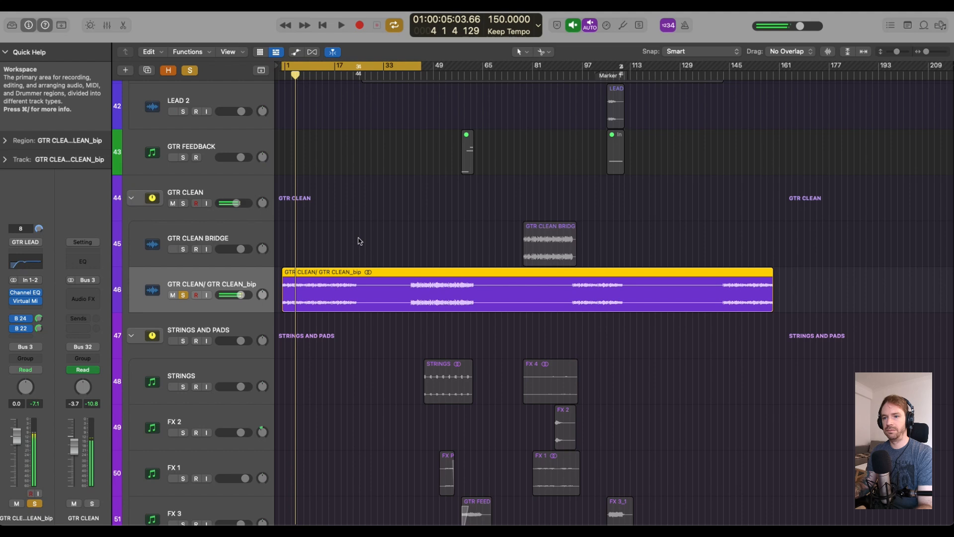
Step: Move the cycle area over the GTR CLEAN BRIDGE region and play that track in solo
click(360, 238)
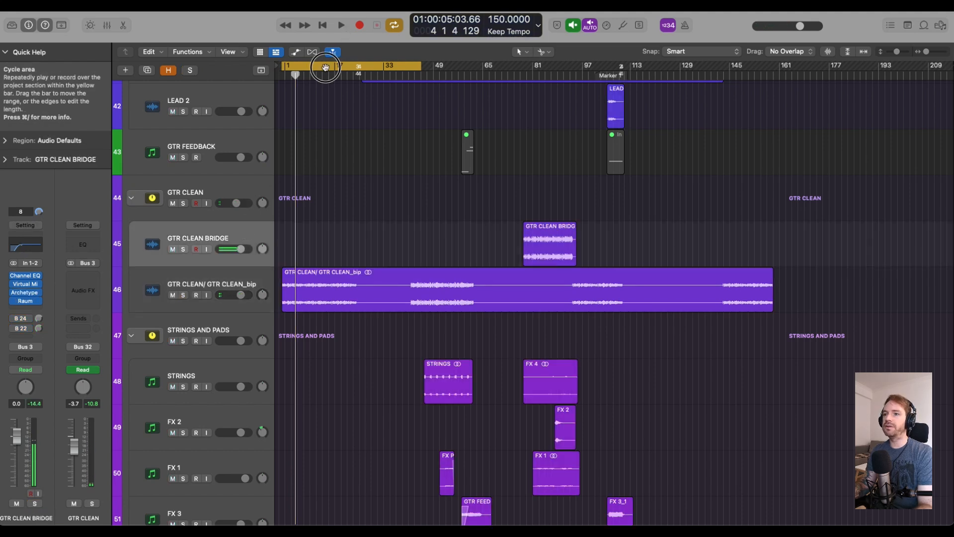
drag(333, 68, 567, 75)
key(s)
key(space)
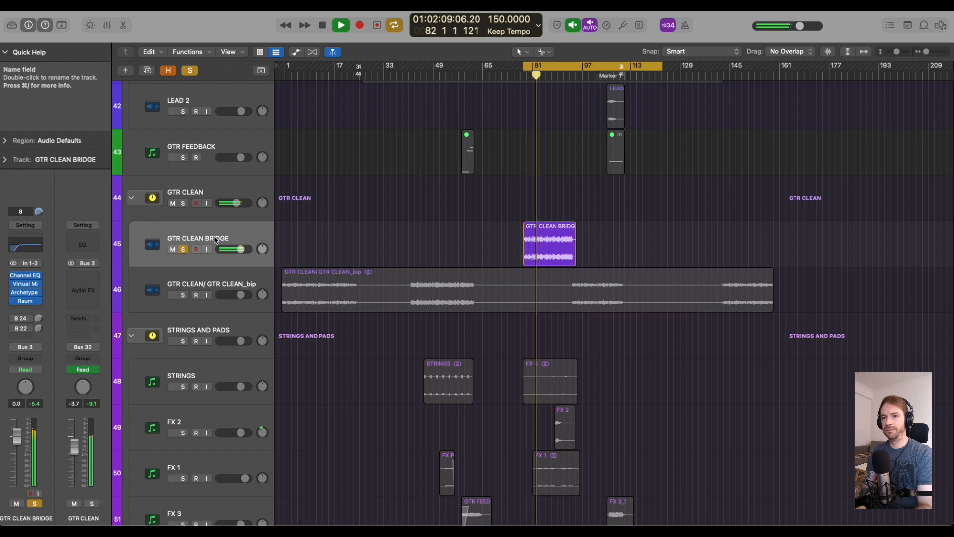
key(space)
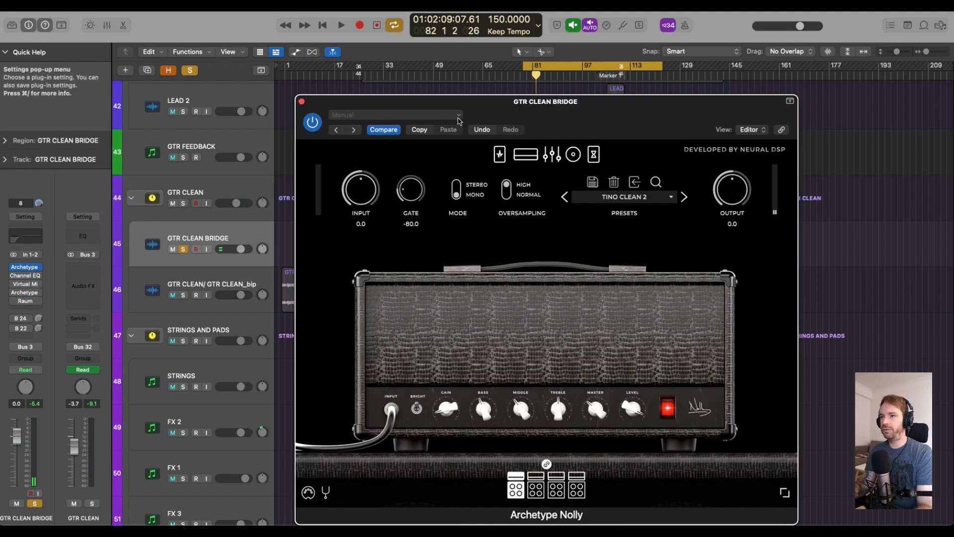
Step: View the amp and effects pages of the extra Archetype Nolly in the first slot and switch off its Delay -2 and Reverb
drag(518, 105, 468, 67)
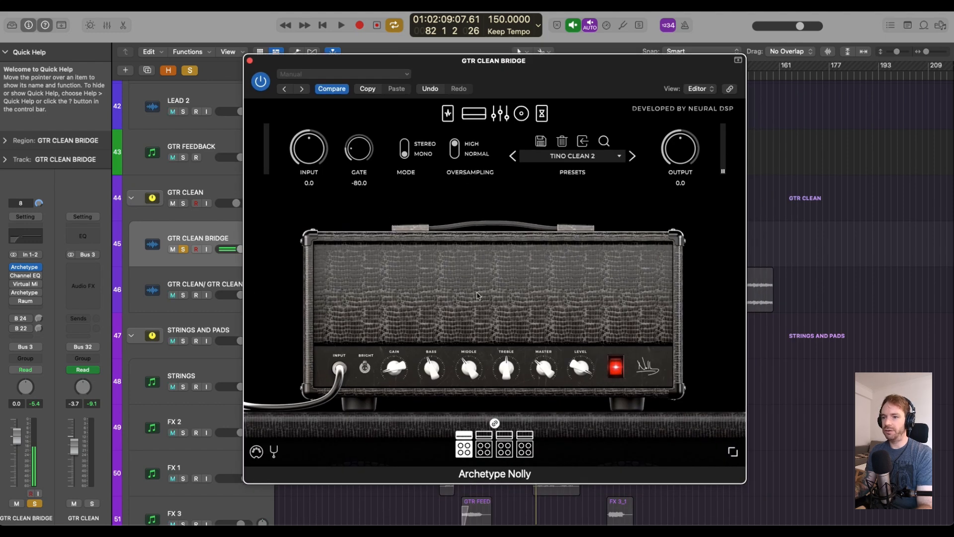
click(520, 119)
click(542, 114)
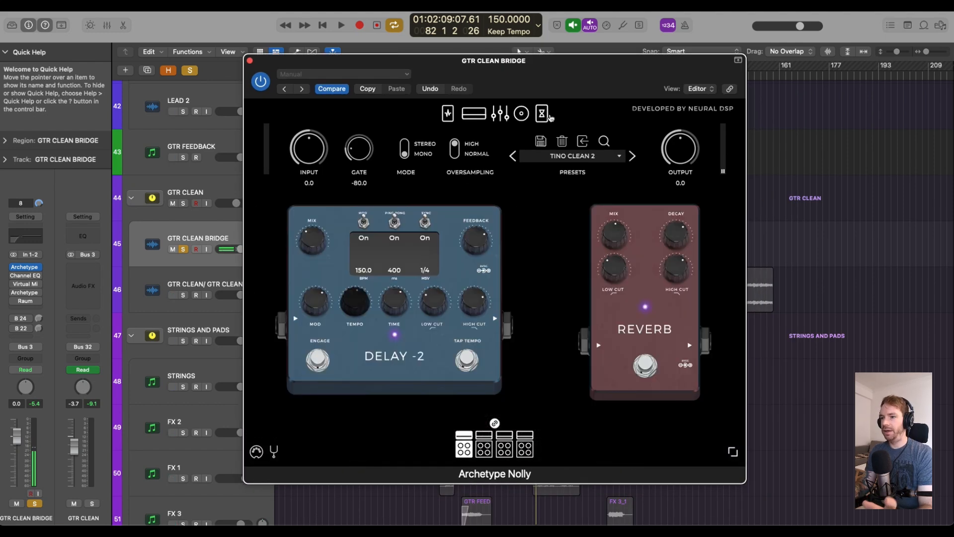
click(319, 359)
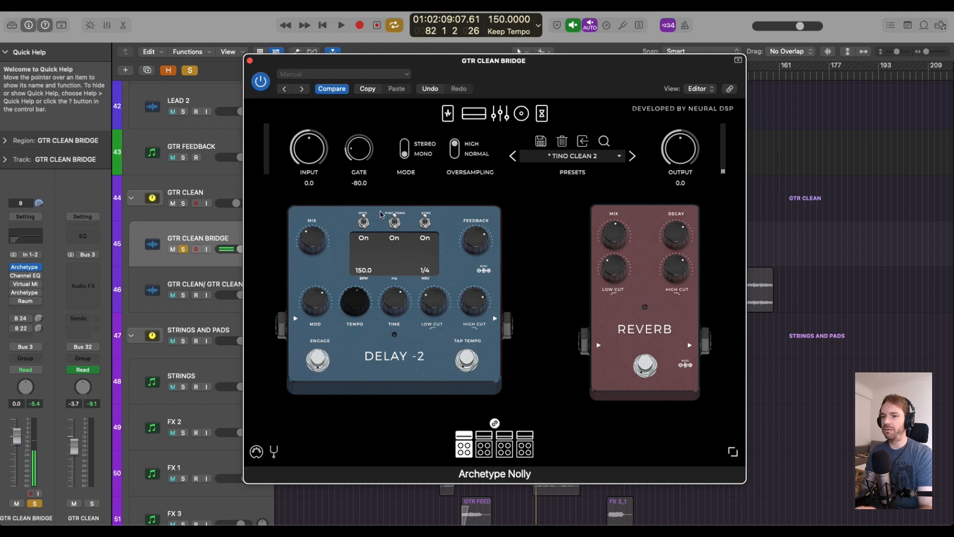
click(249, 60)
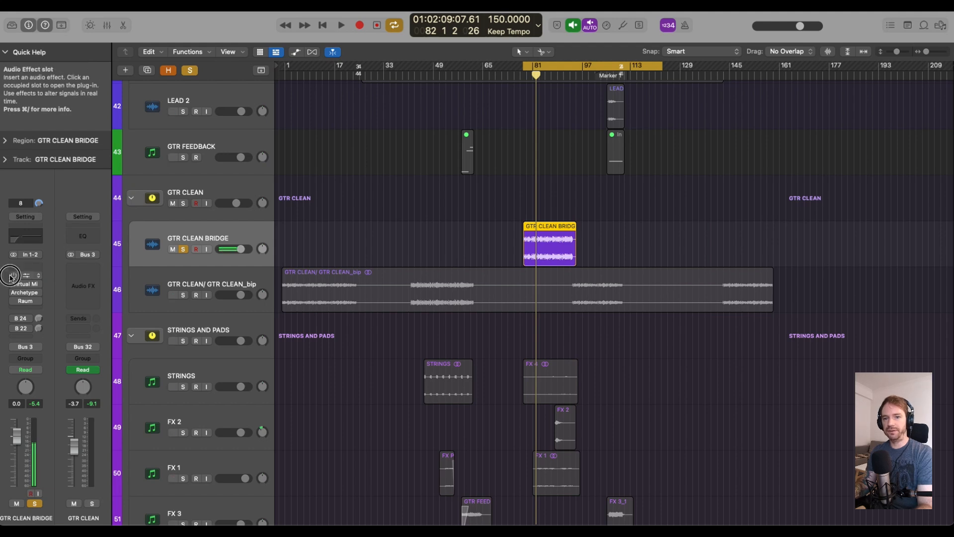
Step: Enable Channel EQ and Virtual Mix Rack on GTR CLEAN BRIDGE and set the EQ's low cut to 130 Hz with a Q of 0.67
click(13, 276)
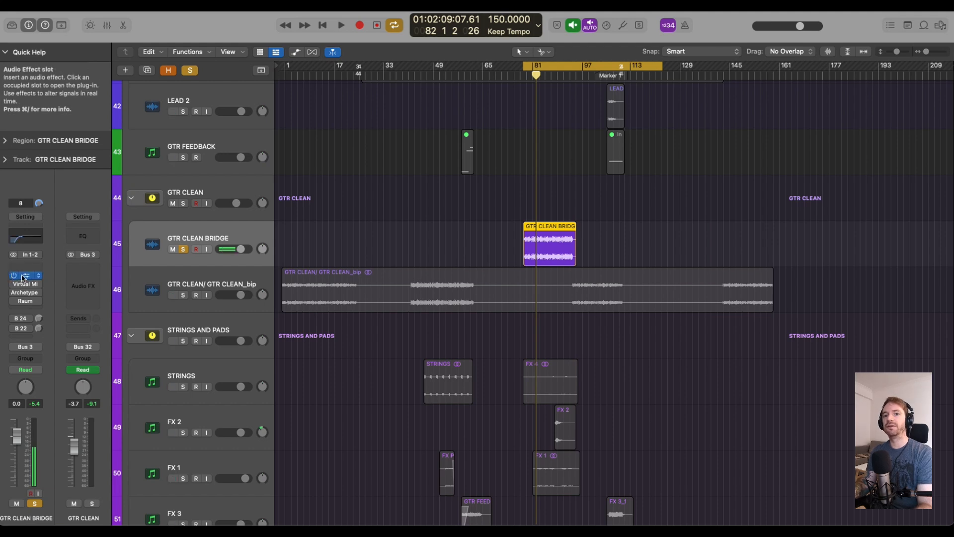
click(22, 277)
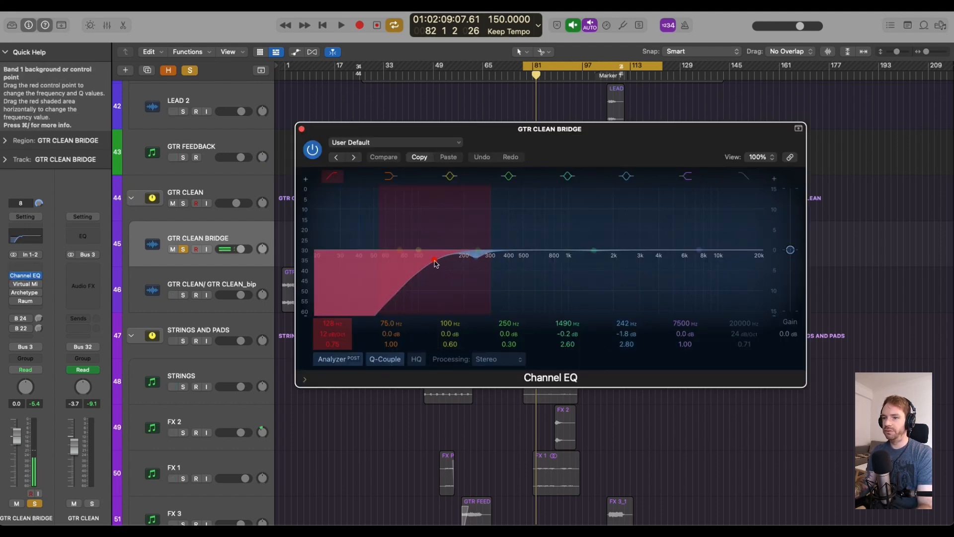
drag(435, 264, 436, 279)
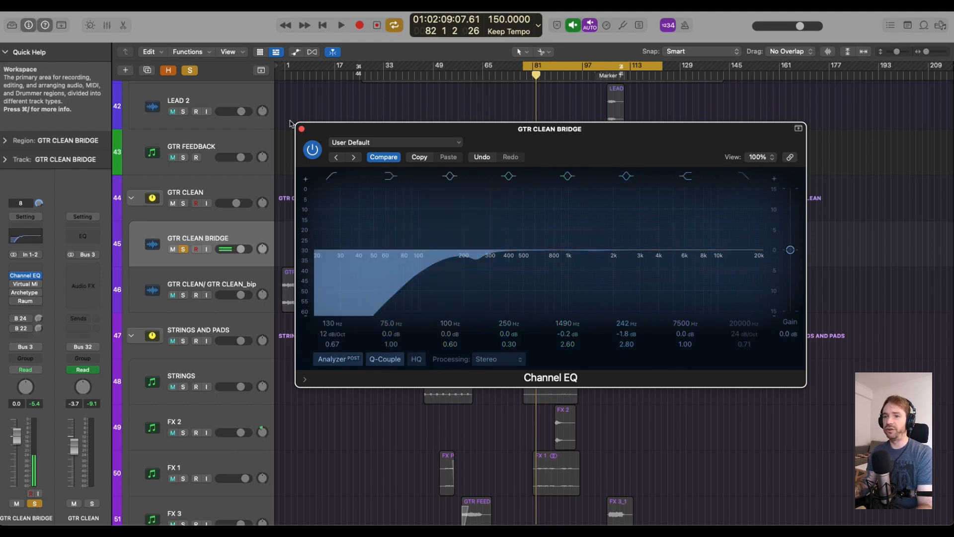
click(26, 283)
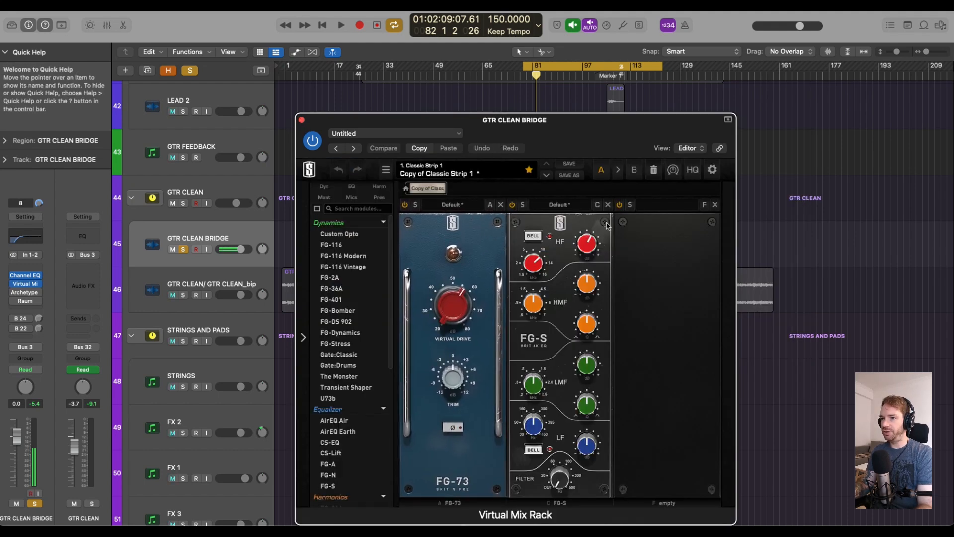
drag(573, 227, 571, 222)
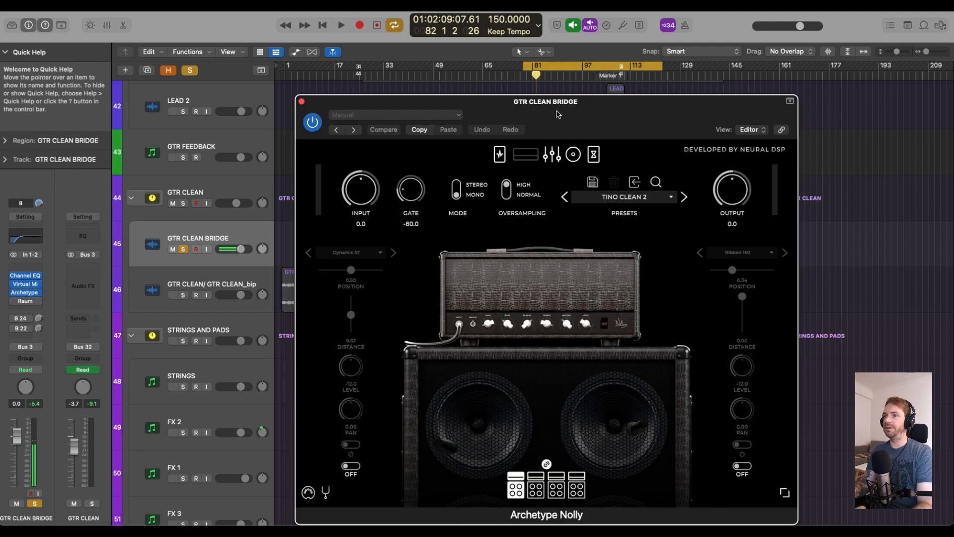
Step: Examine the amp, cabinet, pedal, graphic EQ, and delay and reverb pages of Archetype Nolly on GTR CLEAN BRIDGE
drag(558, 106, 499, 49)
click(467, 97)
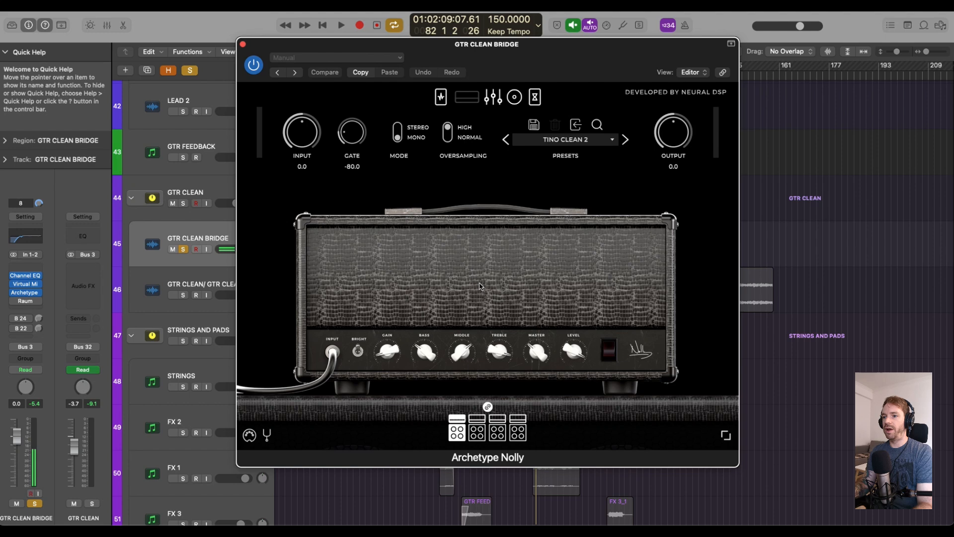
click(514, 98)
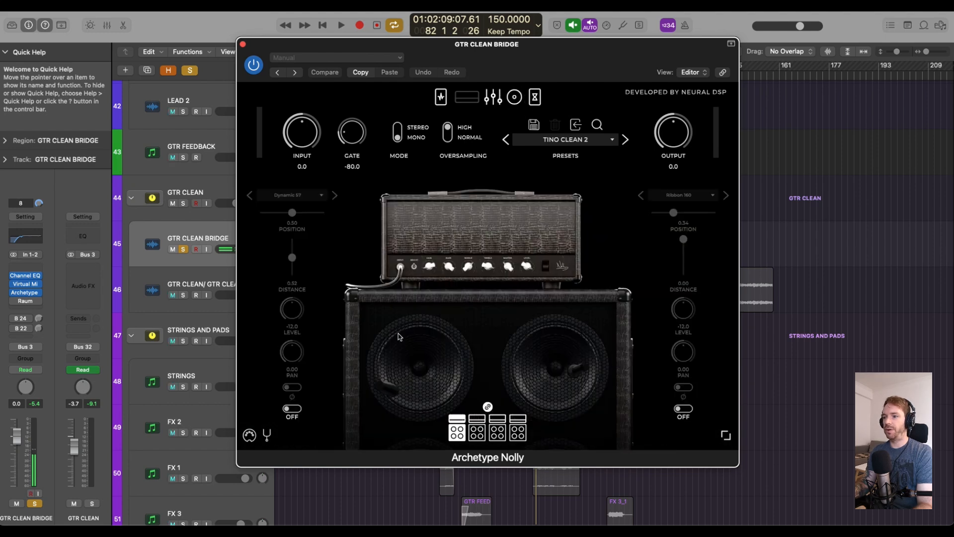
click(536, 97)
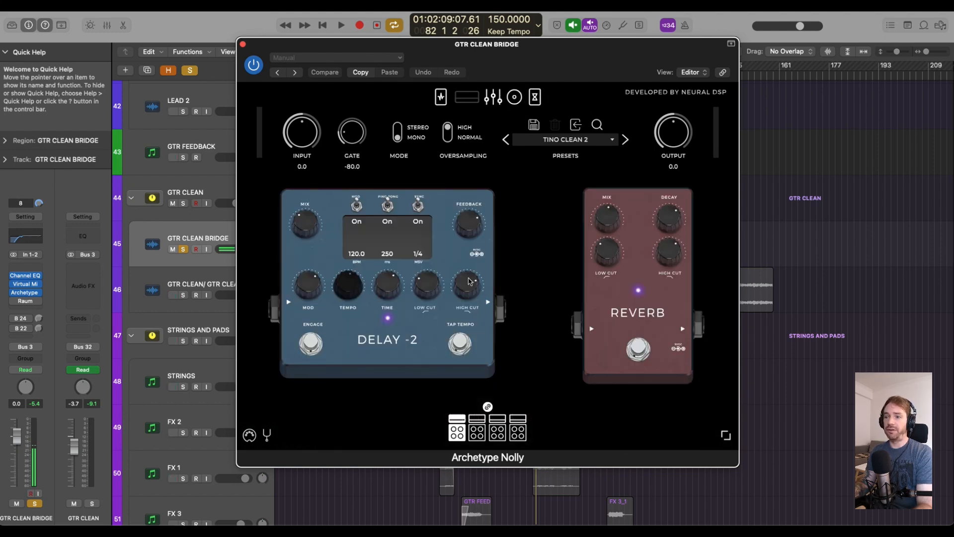
click(443, 102)
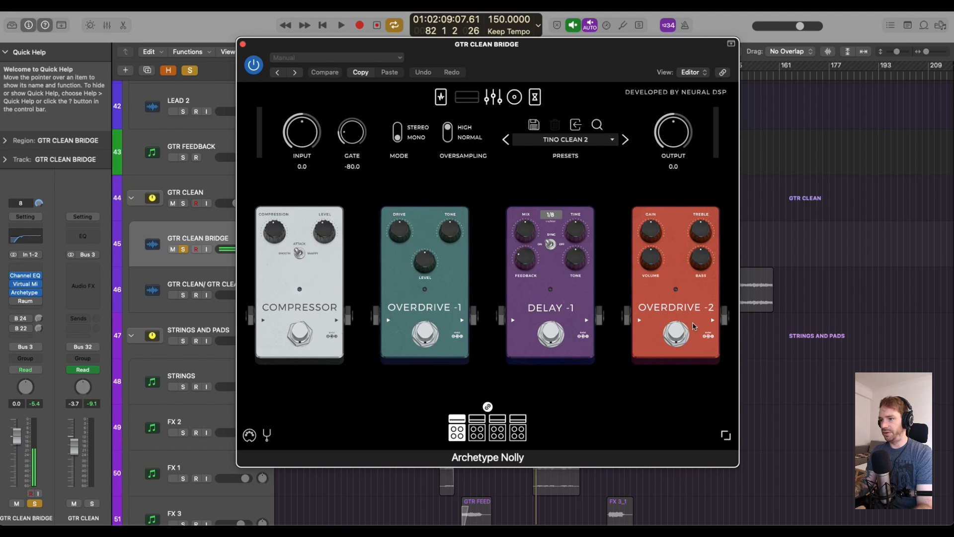
click(493, 98)
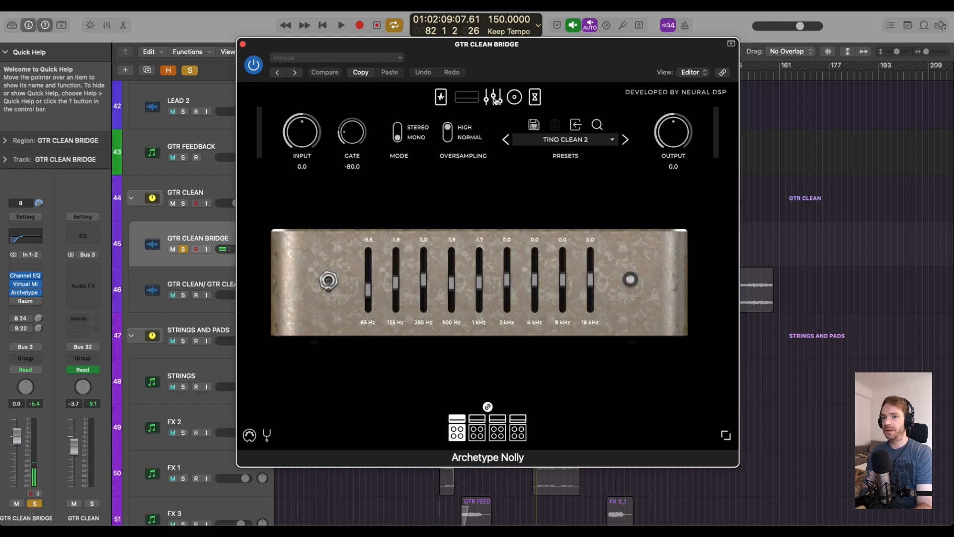
click(541, 100)
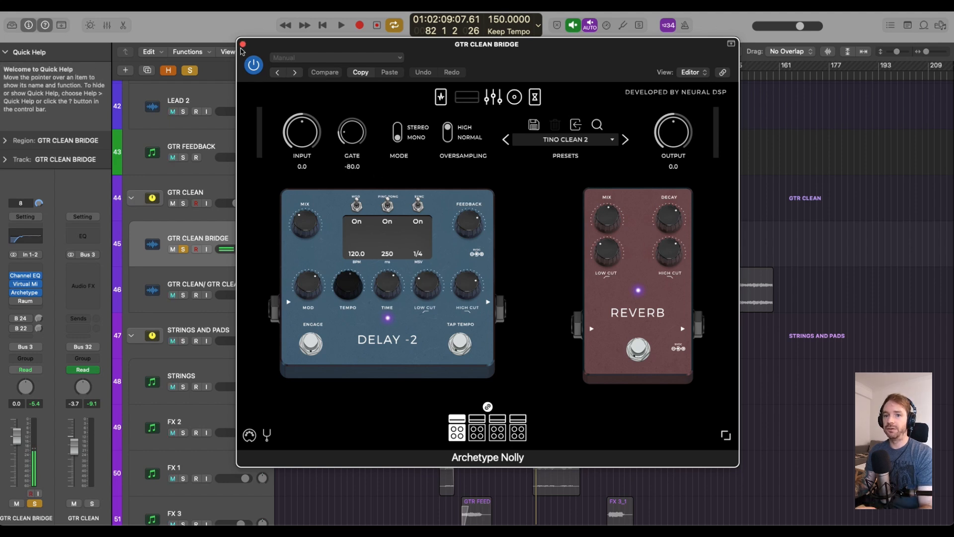
Step: Play the soloed GTR CLEAN BRIDGE track and enable its Raum reverb during playback
key(space)
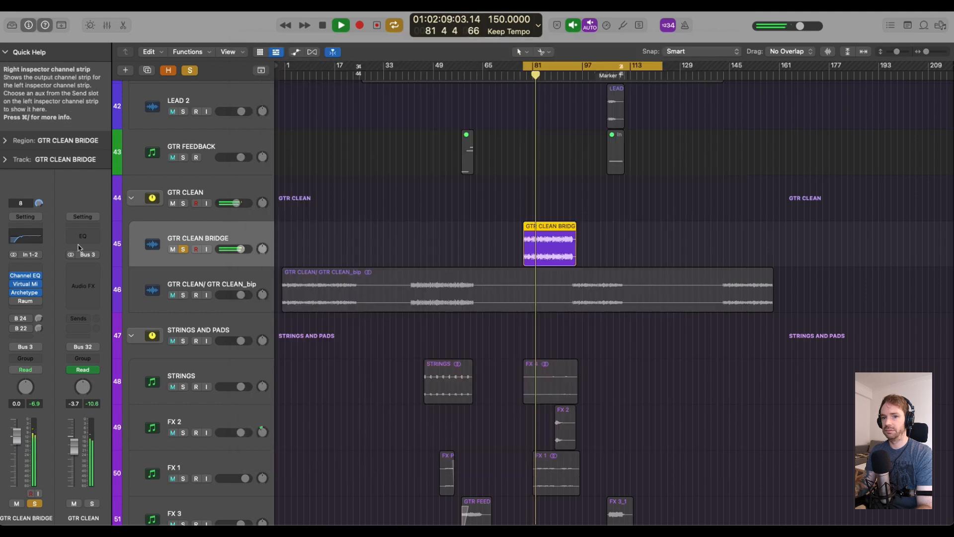
click(243, 45)
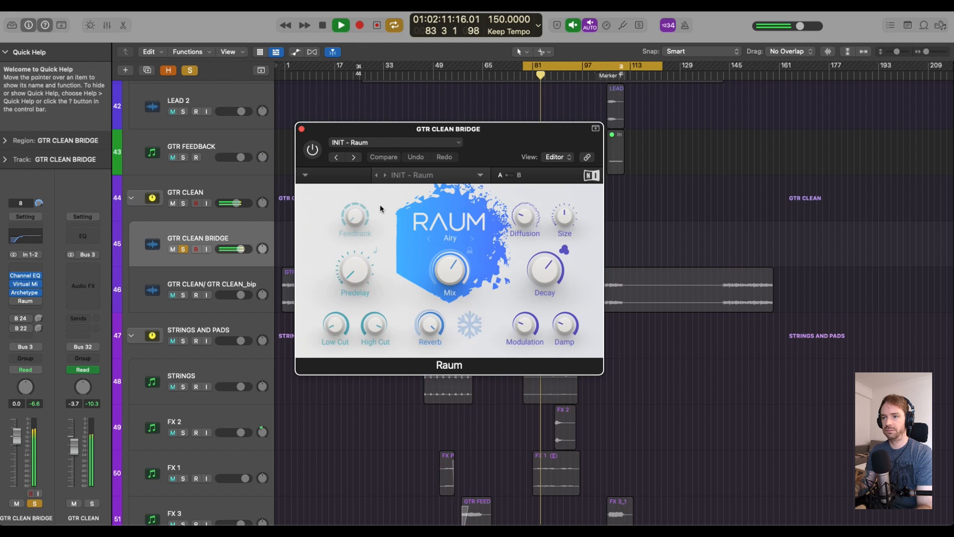
click(318, 154)
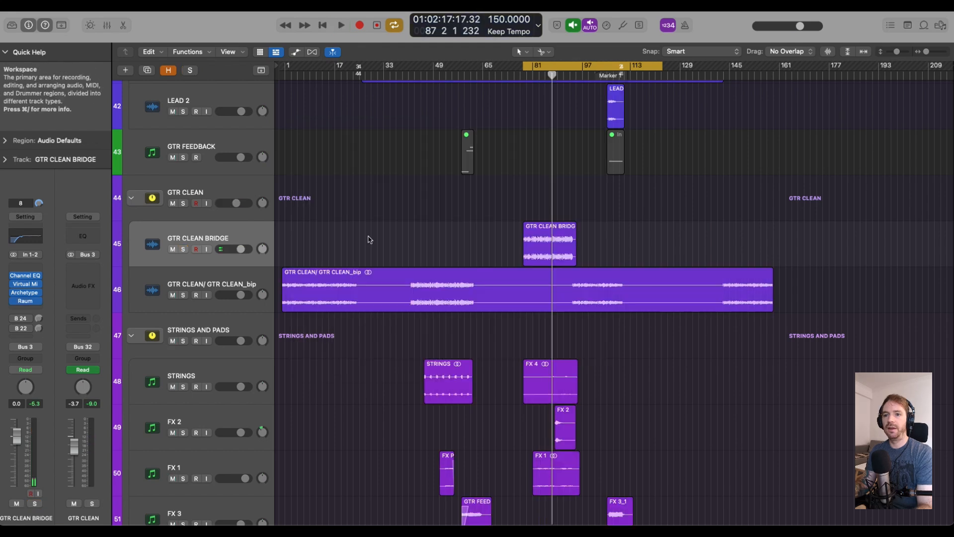
Step: Play the bridge section from just before the GTR CLEAN BRIDGE region to hear the guitar in the full mix
click(512, 75)
key(space)
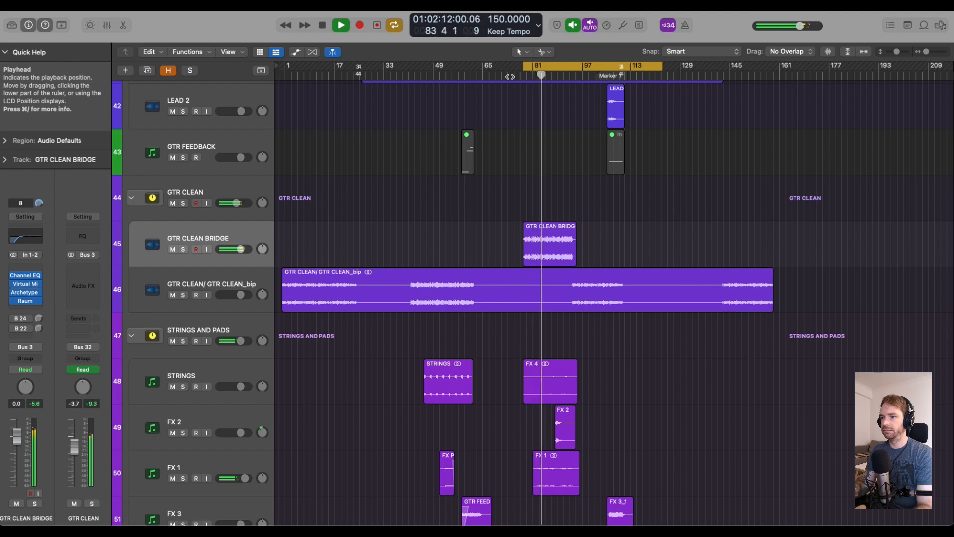
key(space)
Step: Mute the HARMONIES and VOX VERSE track stacks
scroll(499, 212, down, 20)
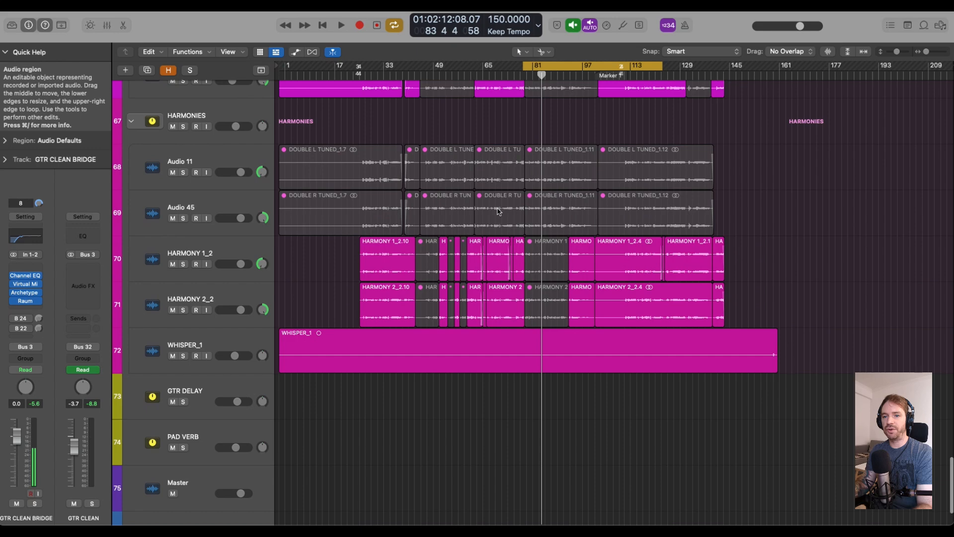
scroll(498, 211, up, 2)
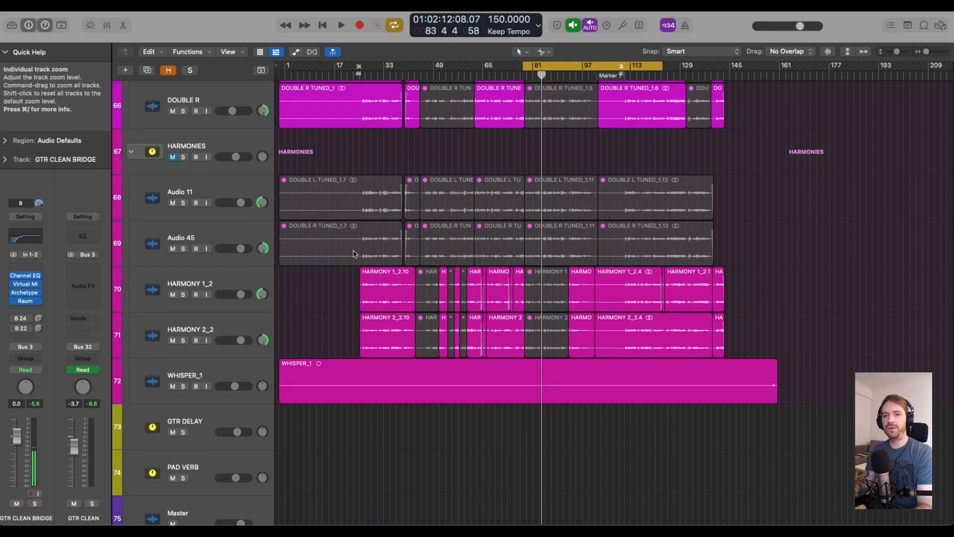
scroll(354, 254, up, 6)
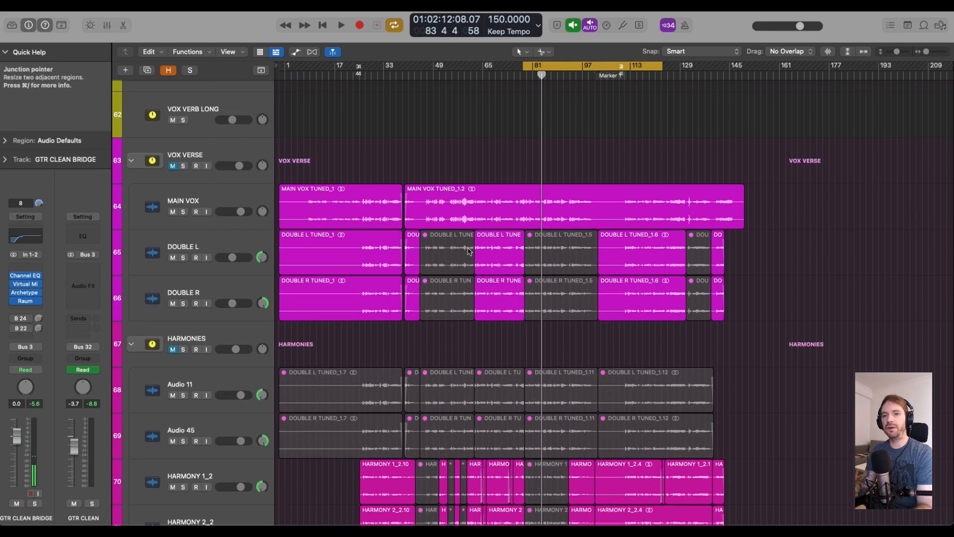
scroll(468, 251, up, 15)
Step: Replay the bridge section with the vocals muted to hear GTR CLEAN BRIDGE against the instruments
key(space)
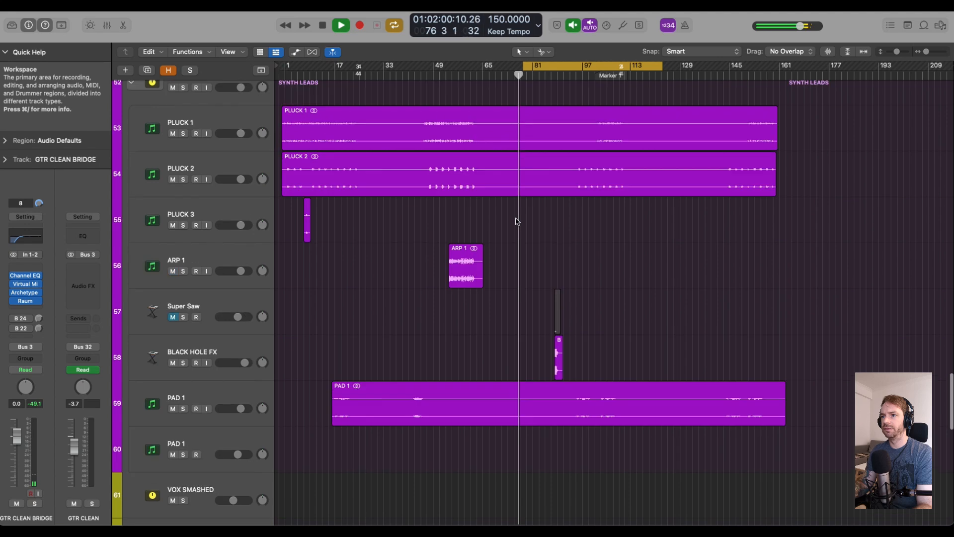
scroll(517, 221, up, 15)
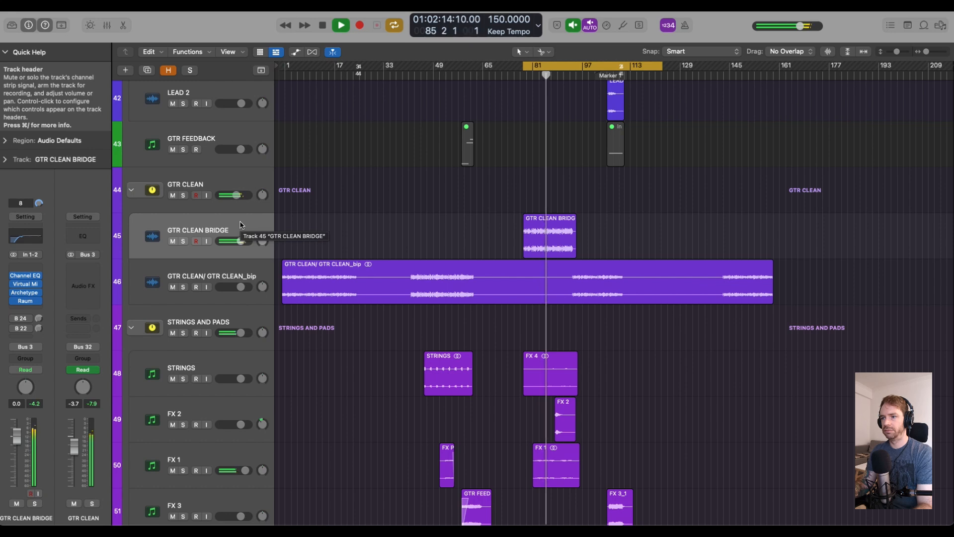
key(space)
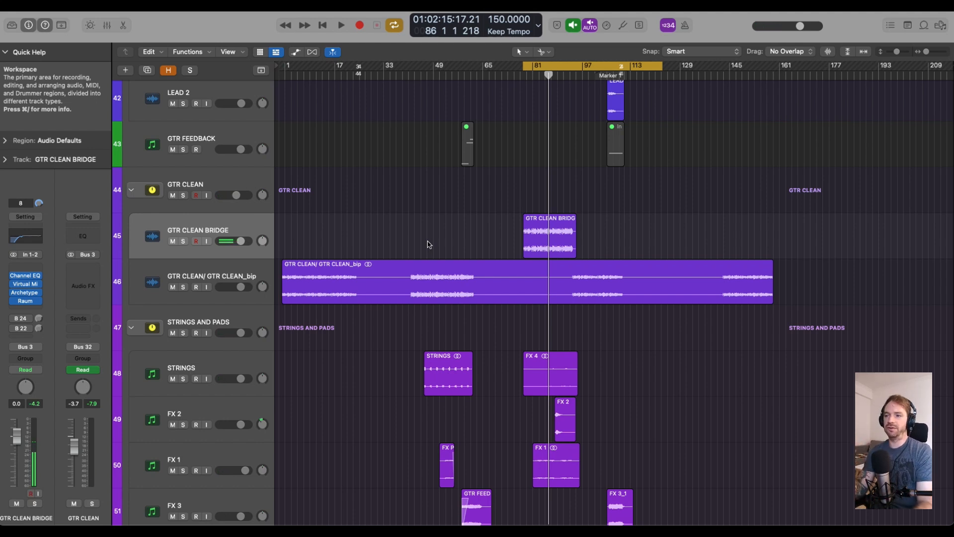
scroll(429, 244, up, 5)
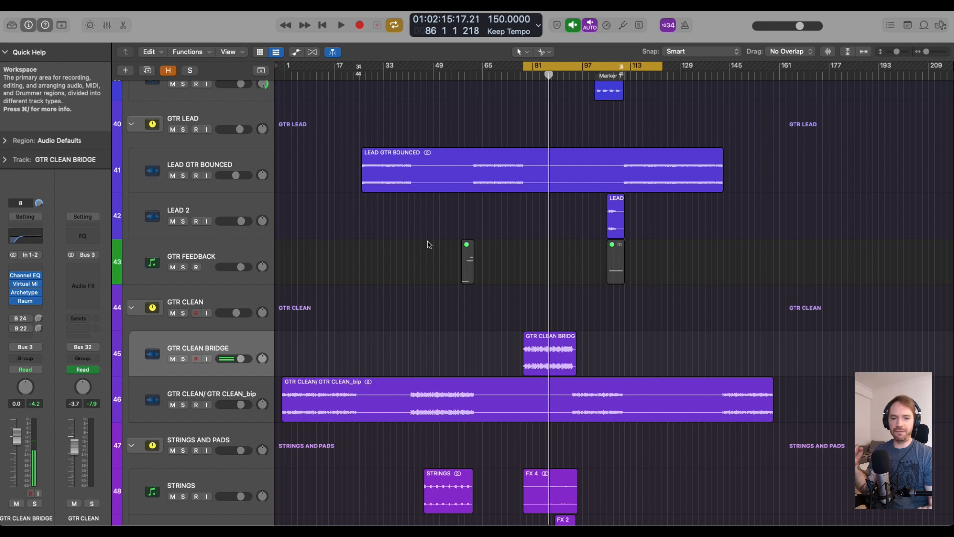